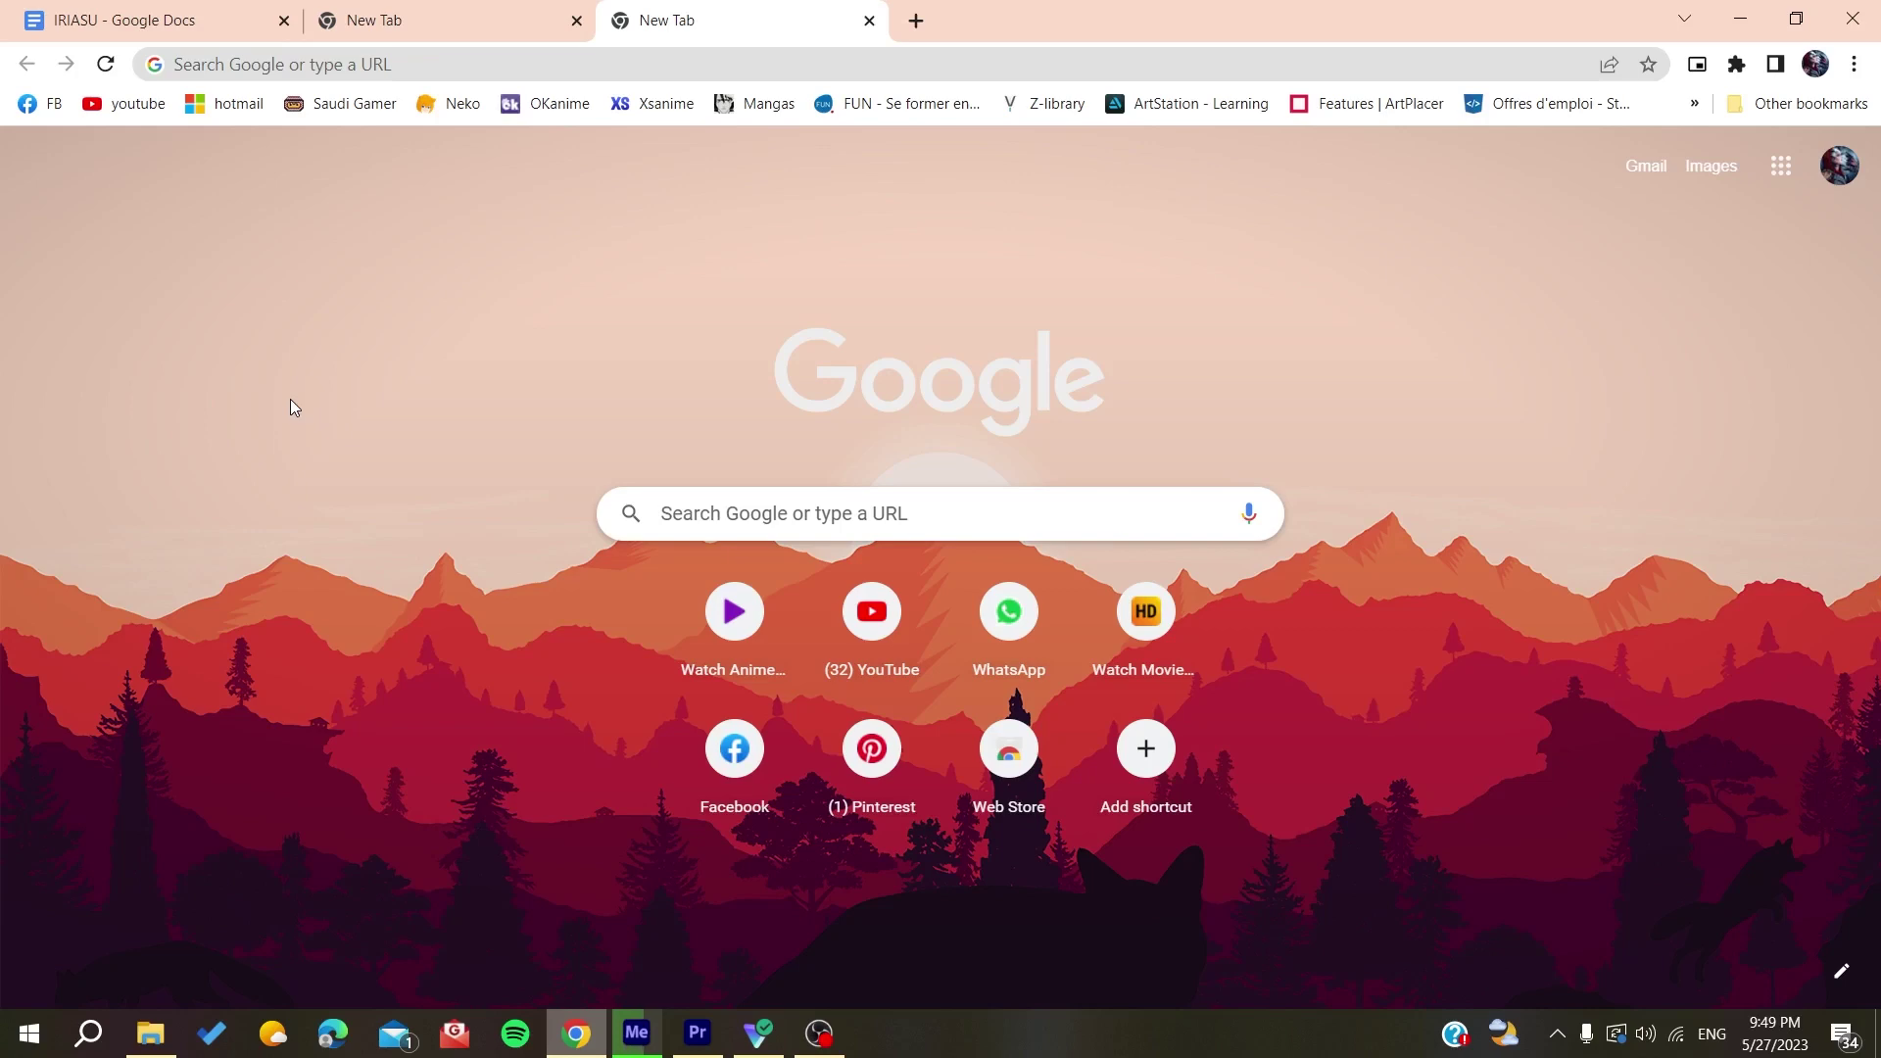
Step: Search Google for 'docusign' and open the official DocuSign website from the results
{"action": "left_click", "coordinate": [267, 64]}
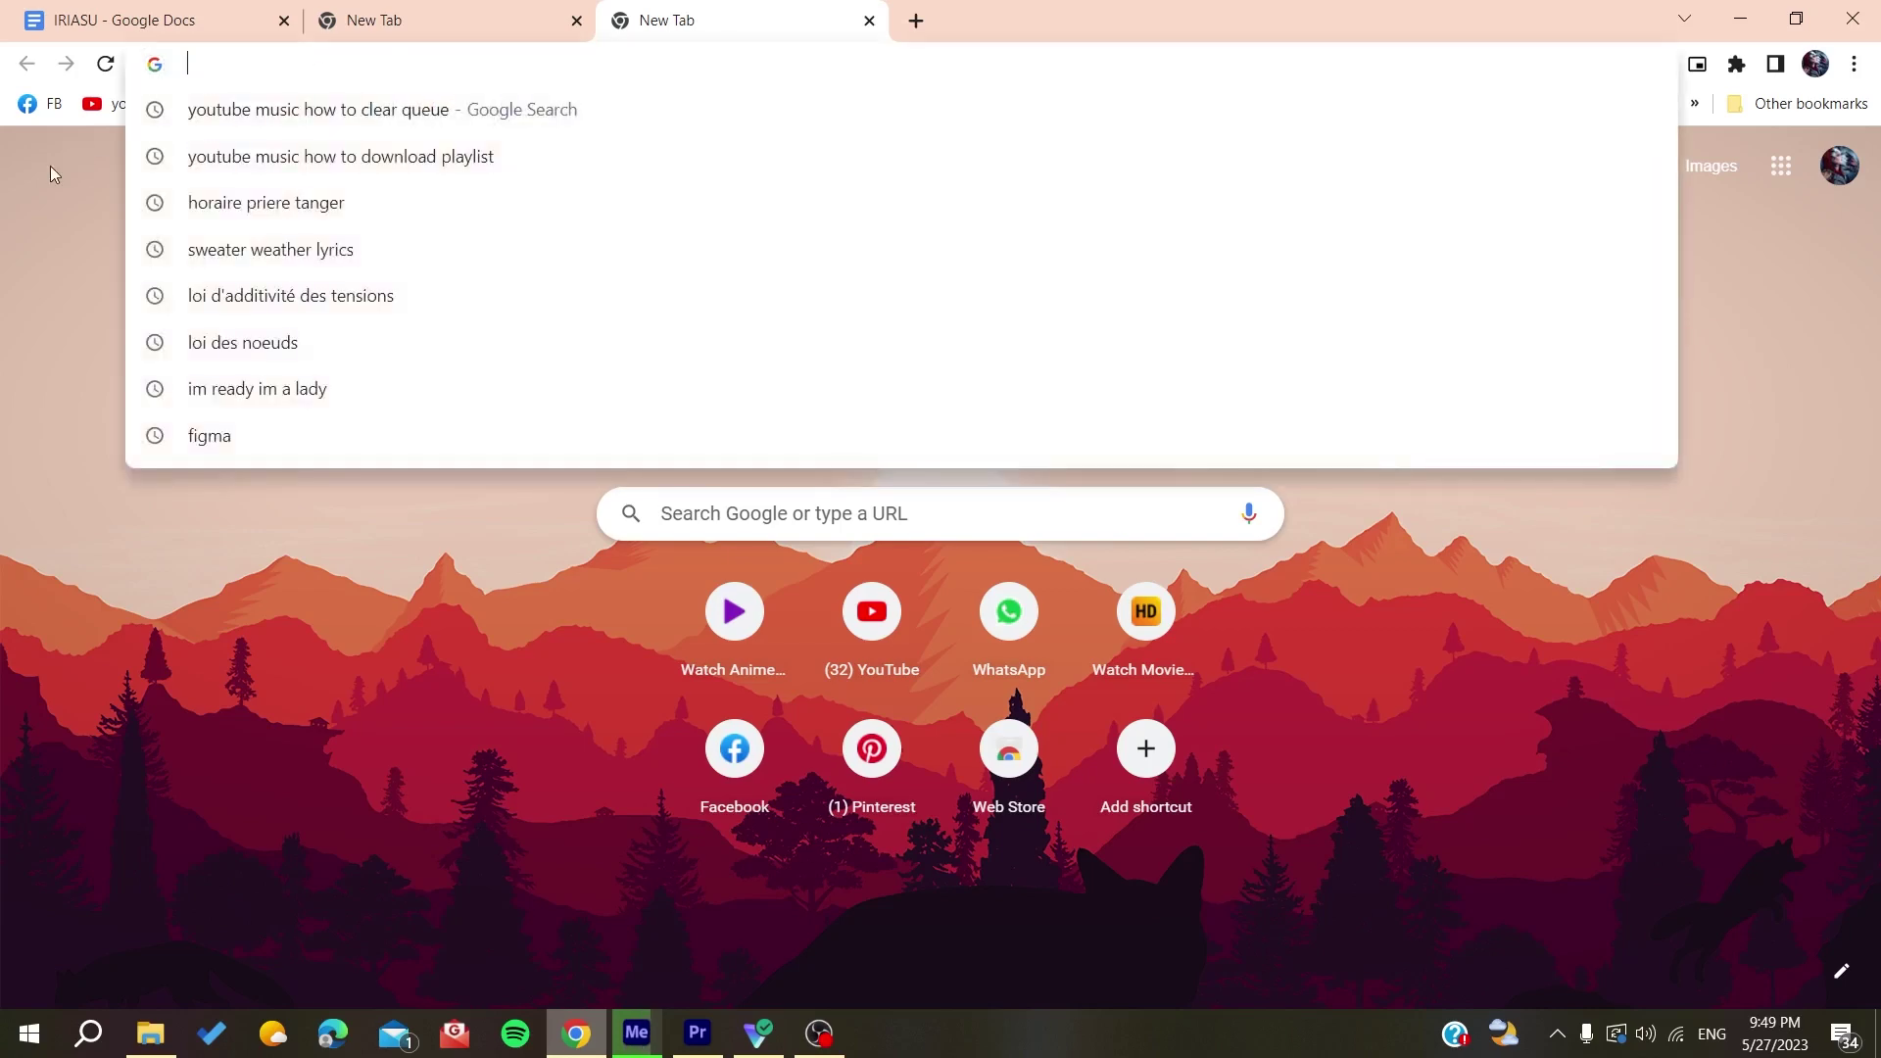
{"action": "type", "text": "do"}
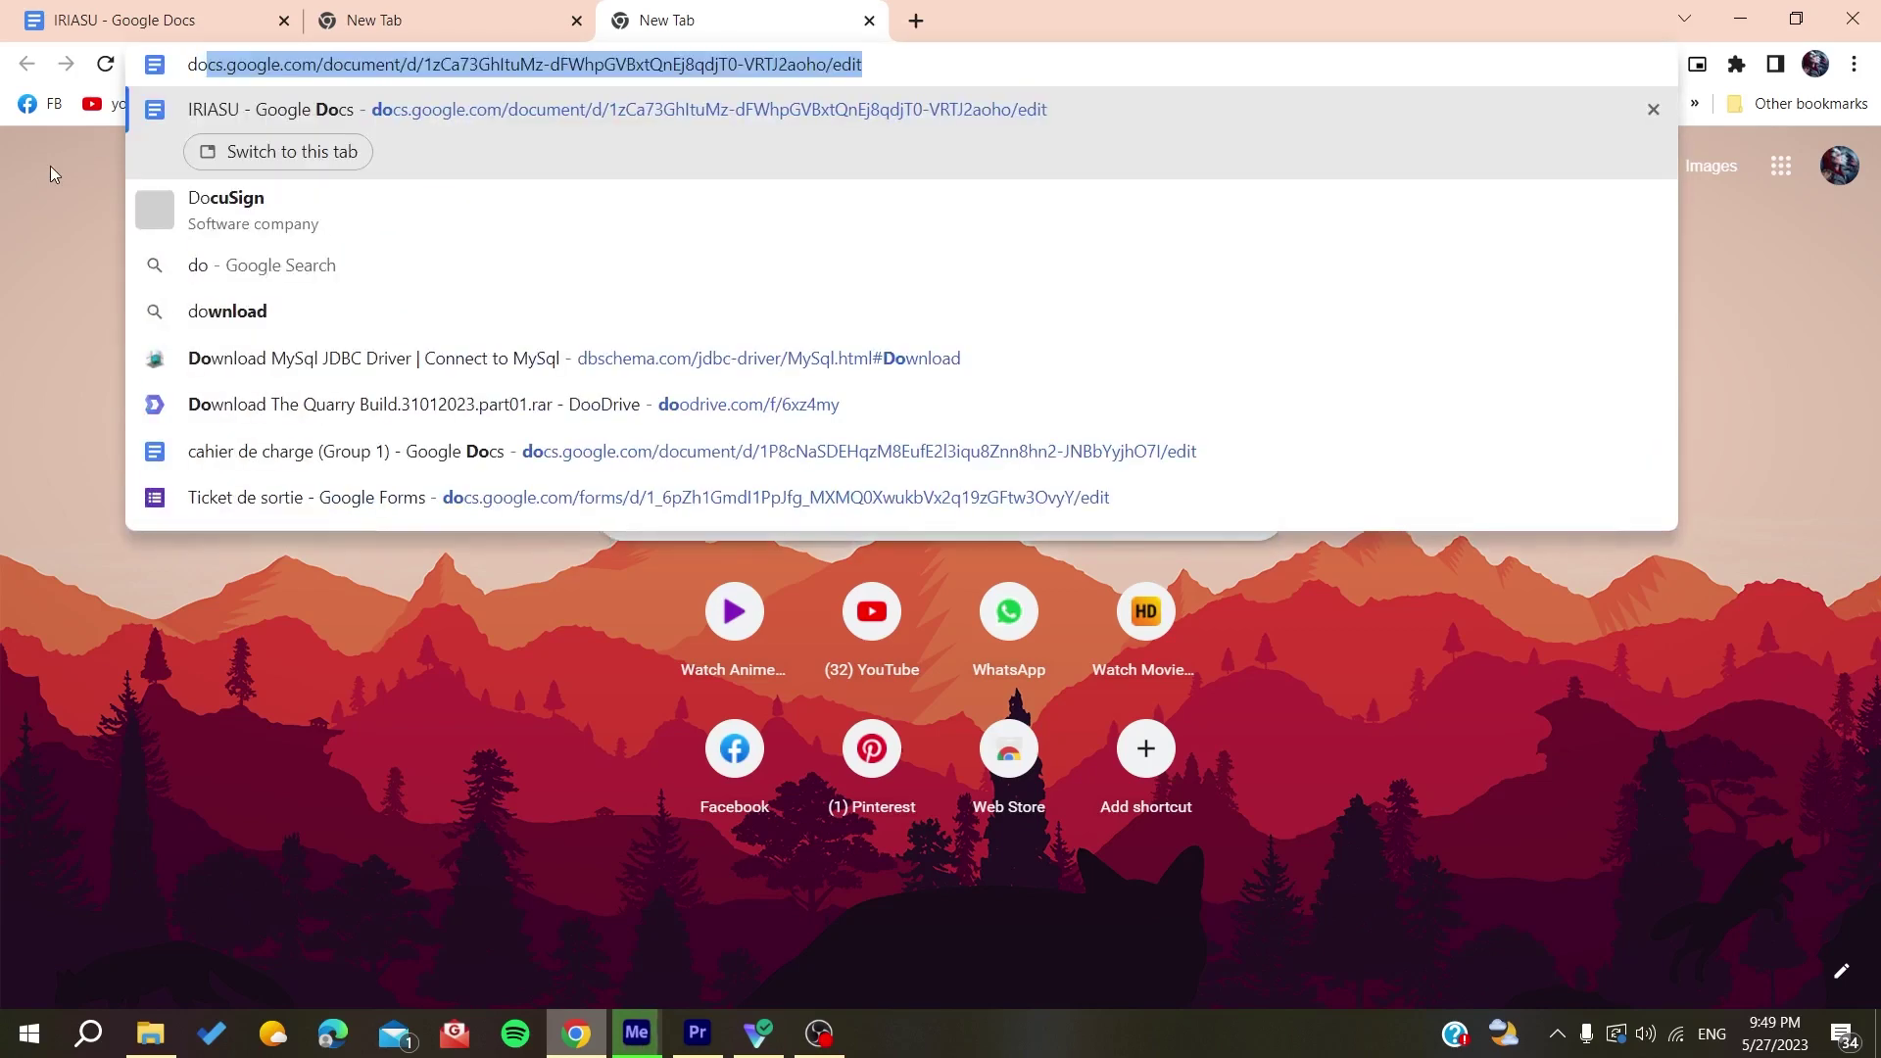
{"action": "type", "text": "cus"}
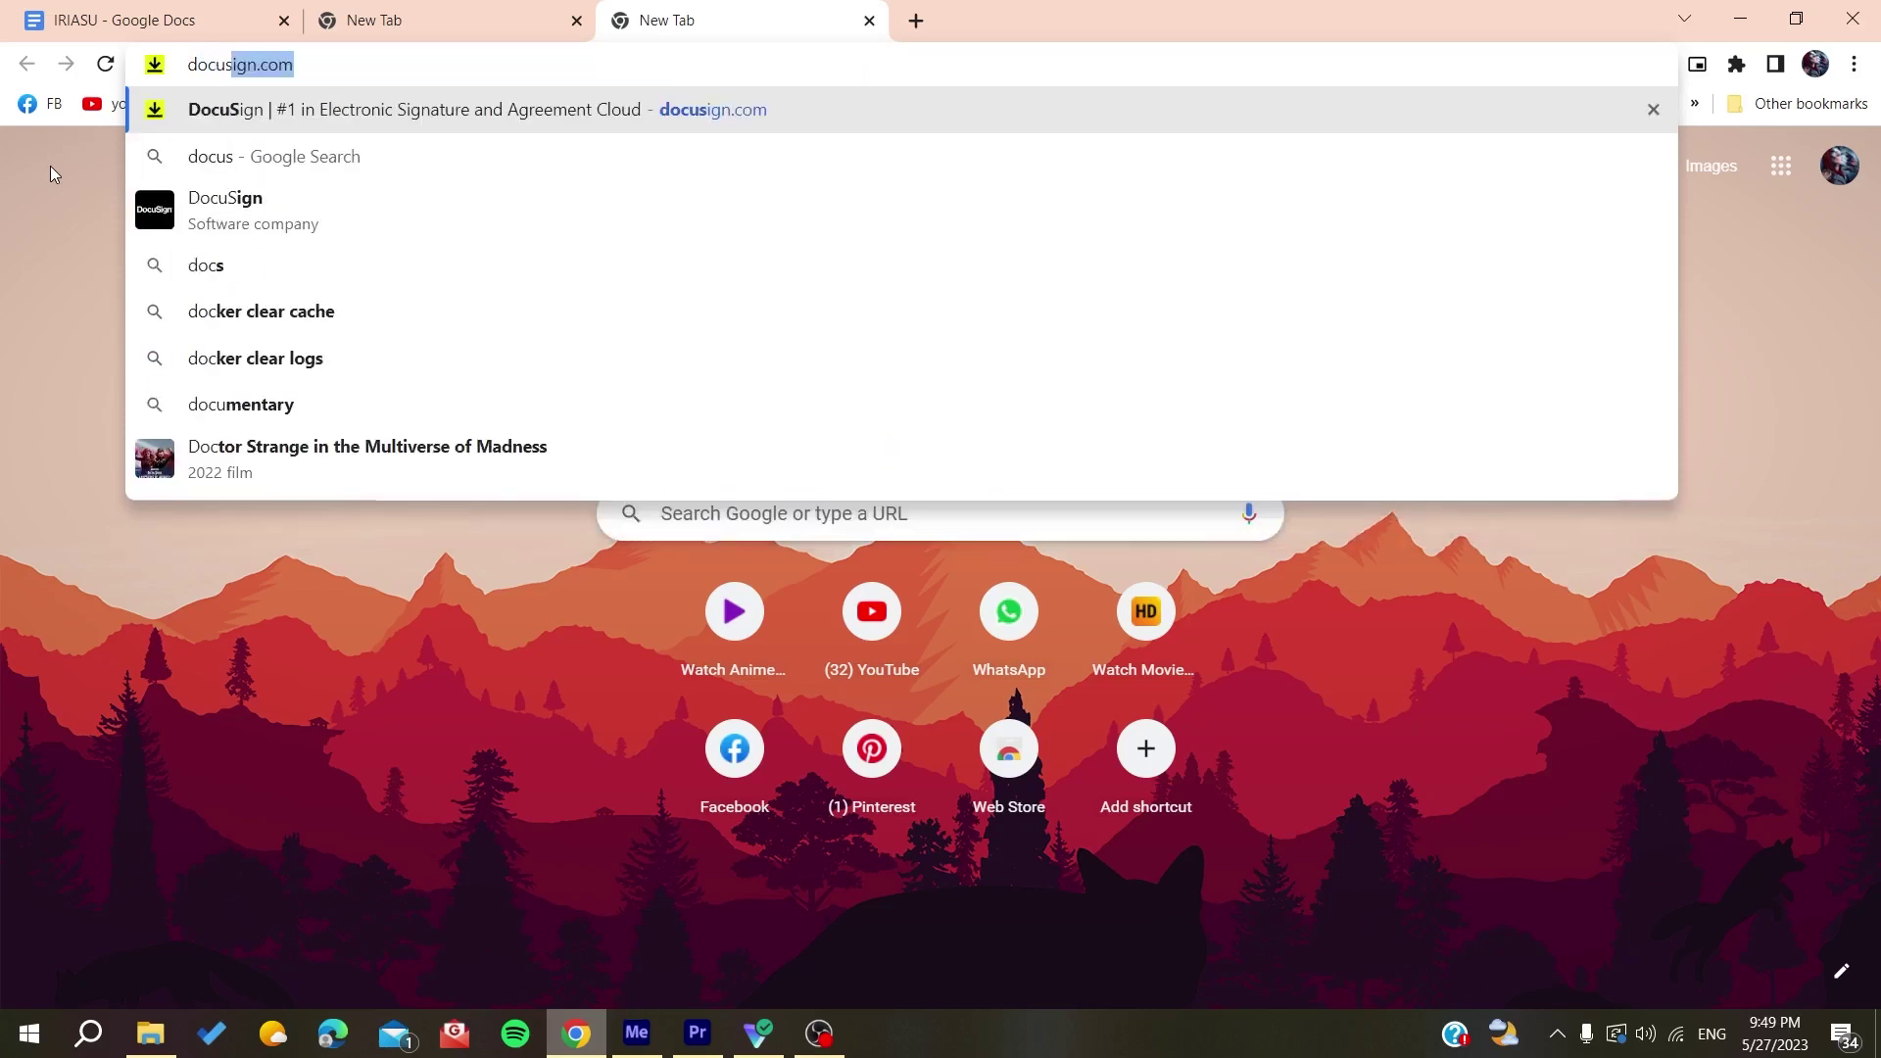
{"action": "key", "text": "End"}
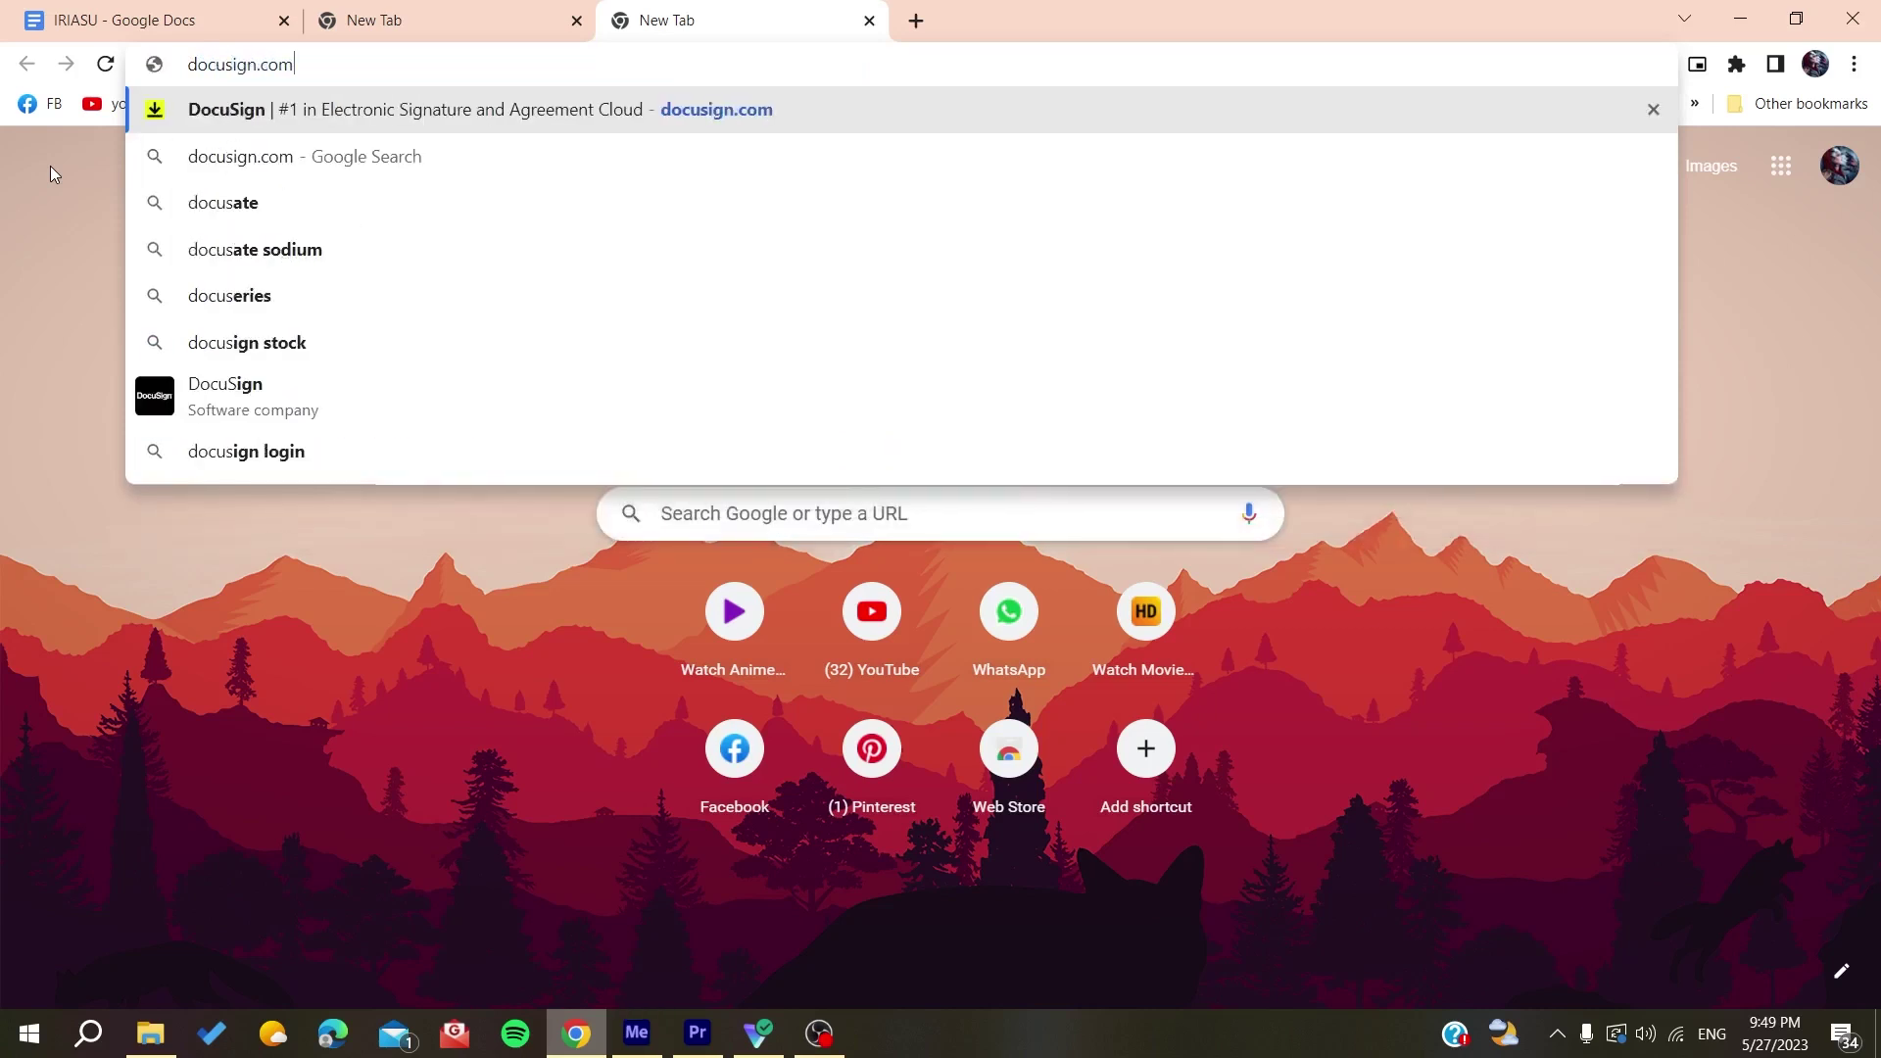
{"action": "left_click_drag", "start_coordinate": [299, 65], "coordinate": [186, 65]}
{"action": "left_click", "coordinate": [355, 66]}
{"action": "key", "text": "BackSpace"}
{"action": "key", "text": "BackSpace"}
{"action": "key", "text": "BackSpace"}
{"action": "key", "text": "BackSpace"}
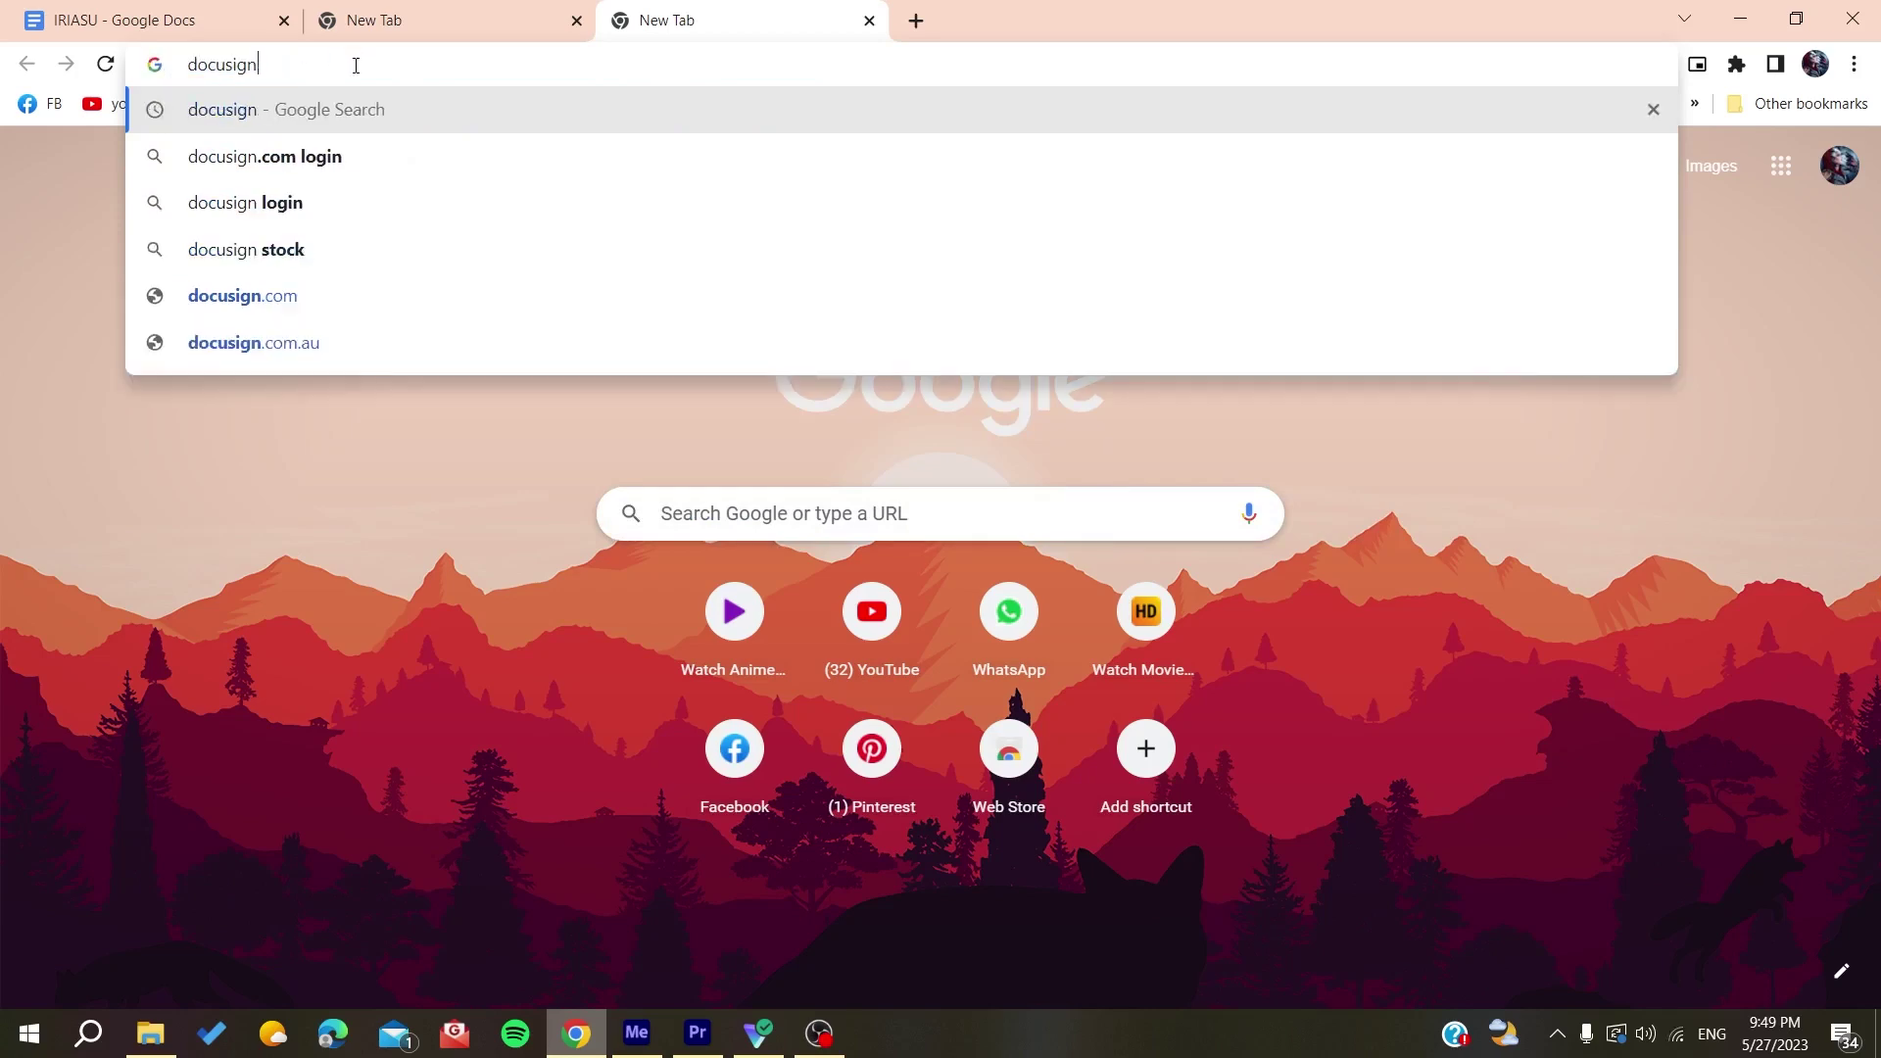
{"action": "key", "text": "Return"}
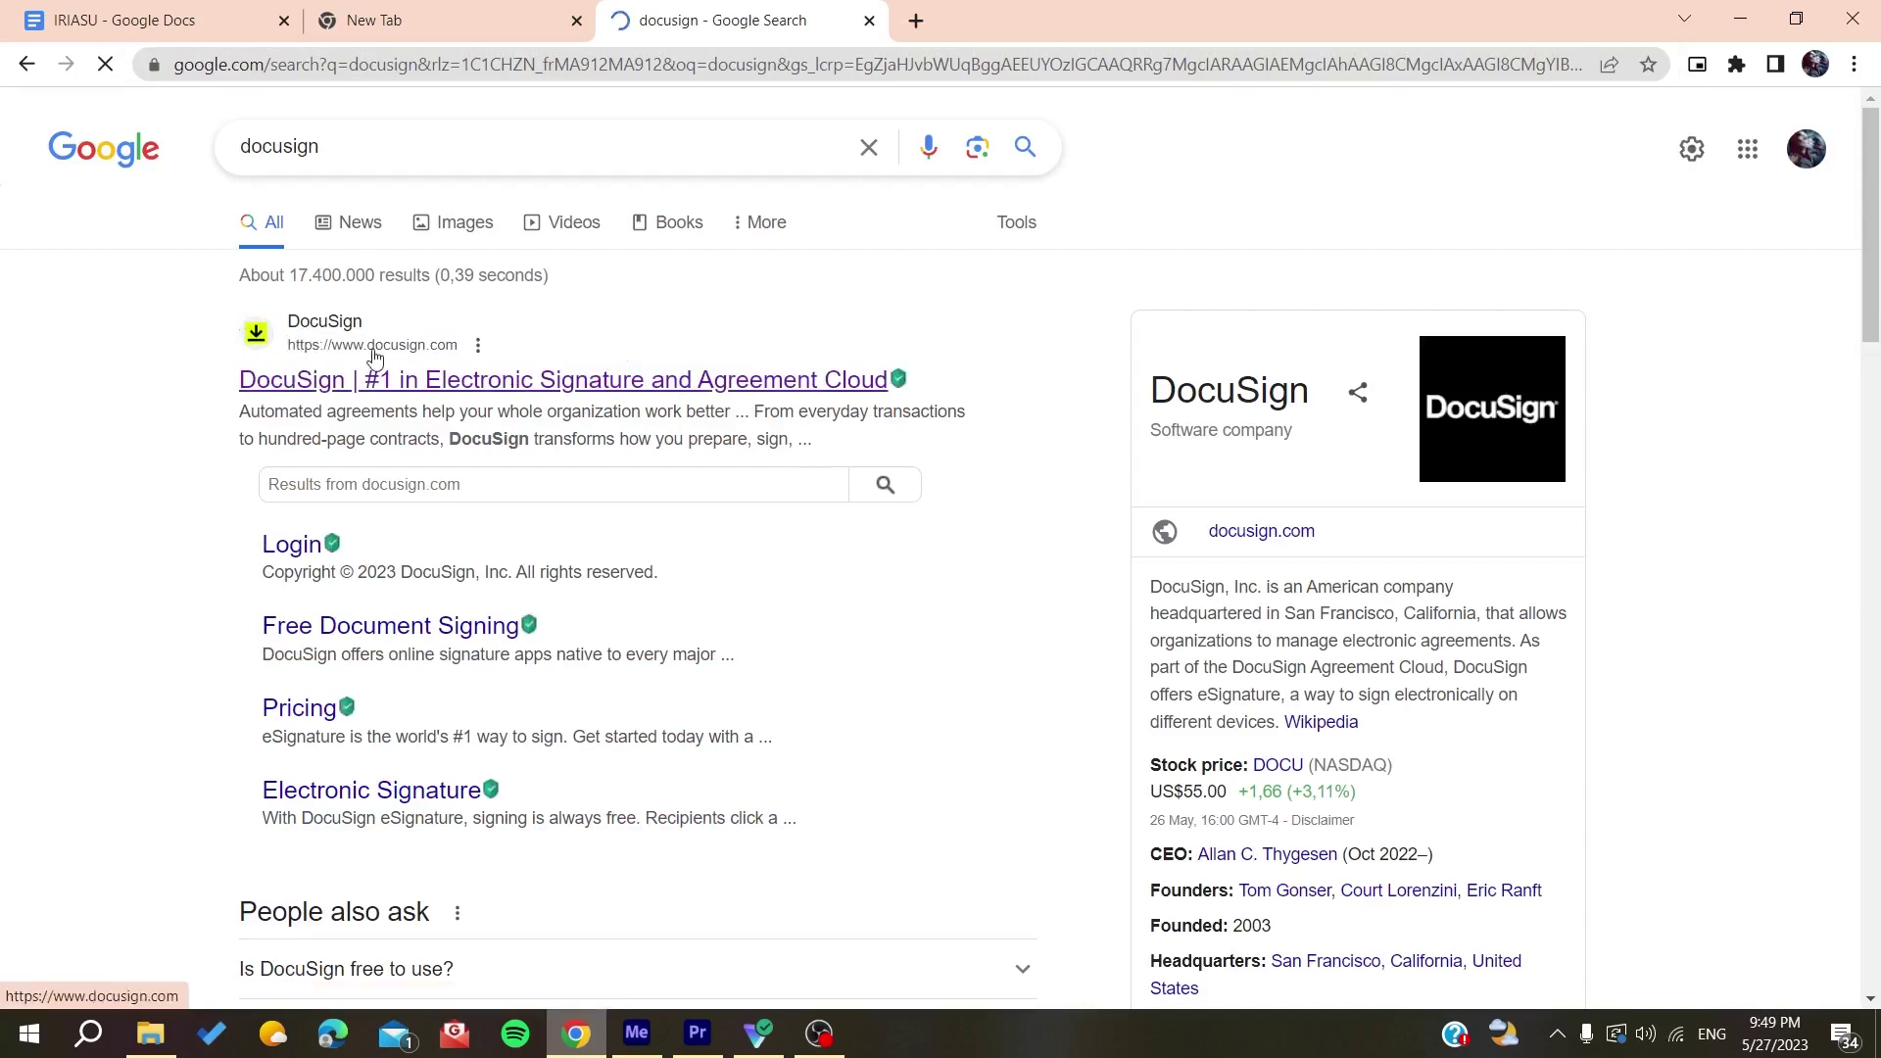
{"action": "left_click", "coordinate": [409, 379]}
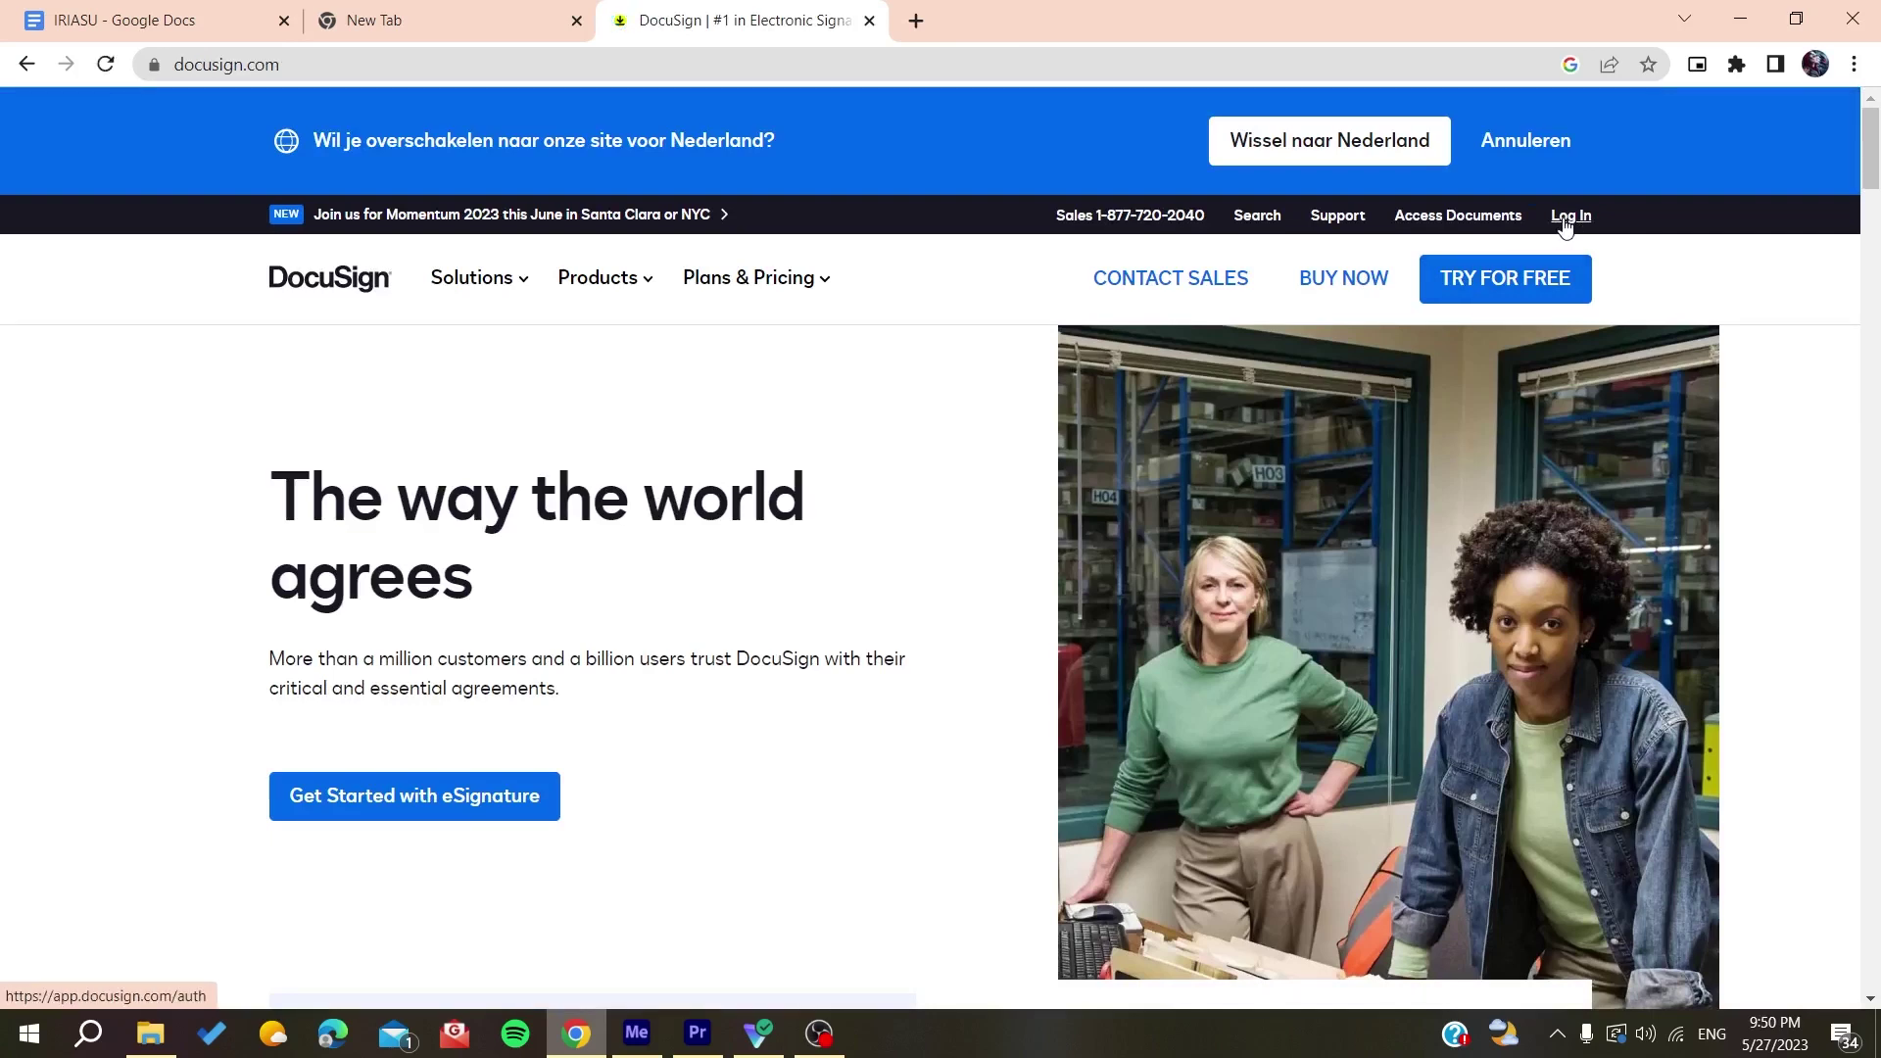
Step: Start the free eSignature trial, agree to marketing communications and accept all cookies
{"action": "left_click", "coordinate": [394, 803]}
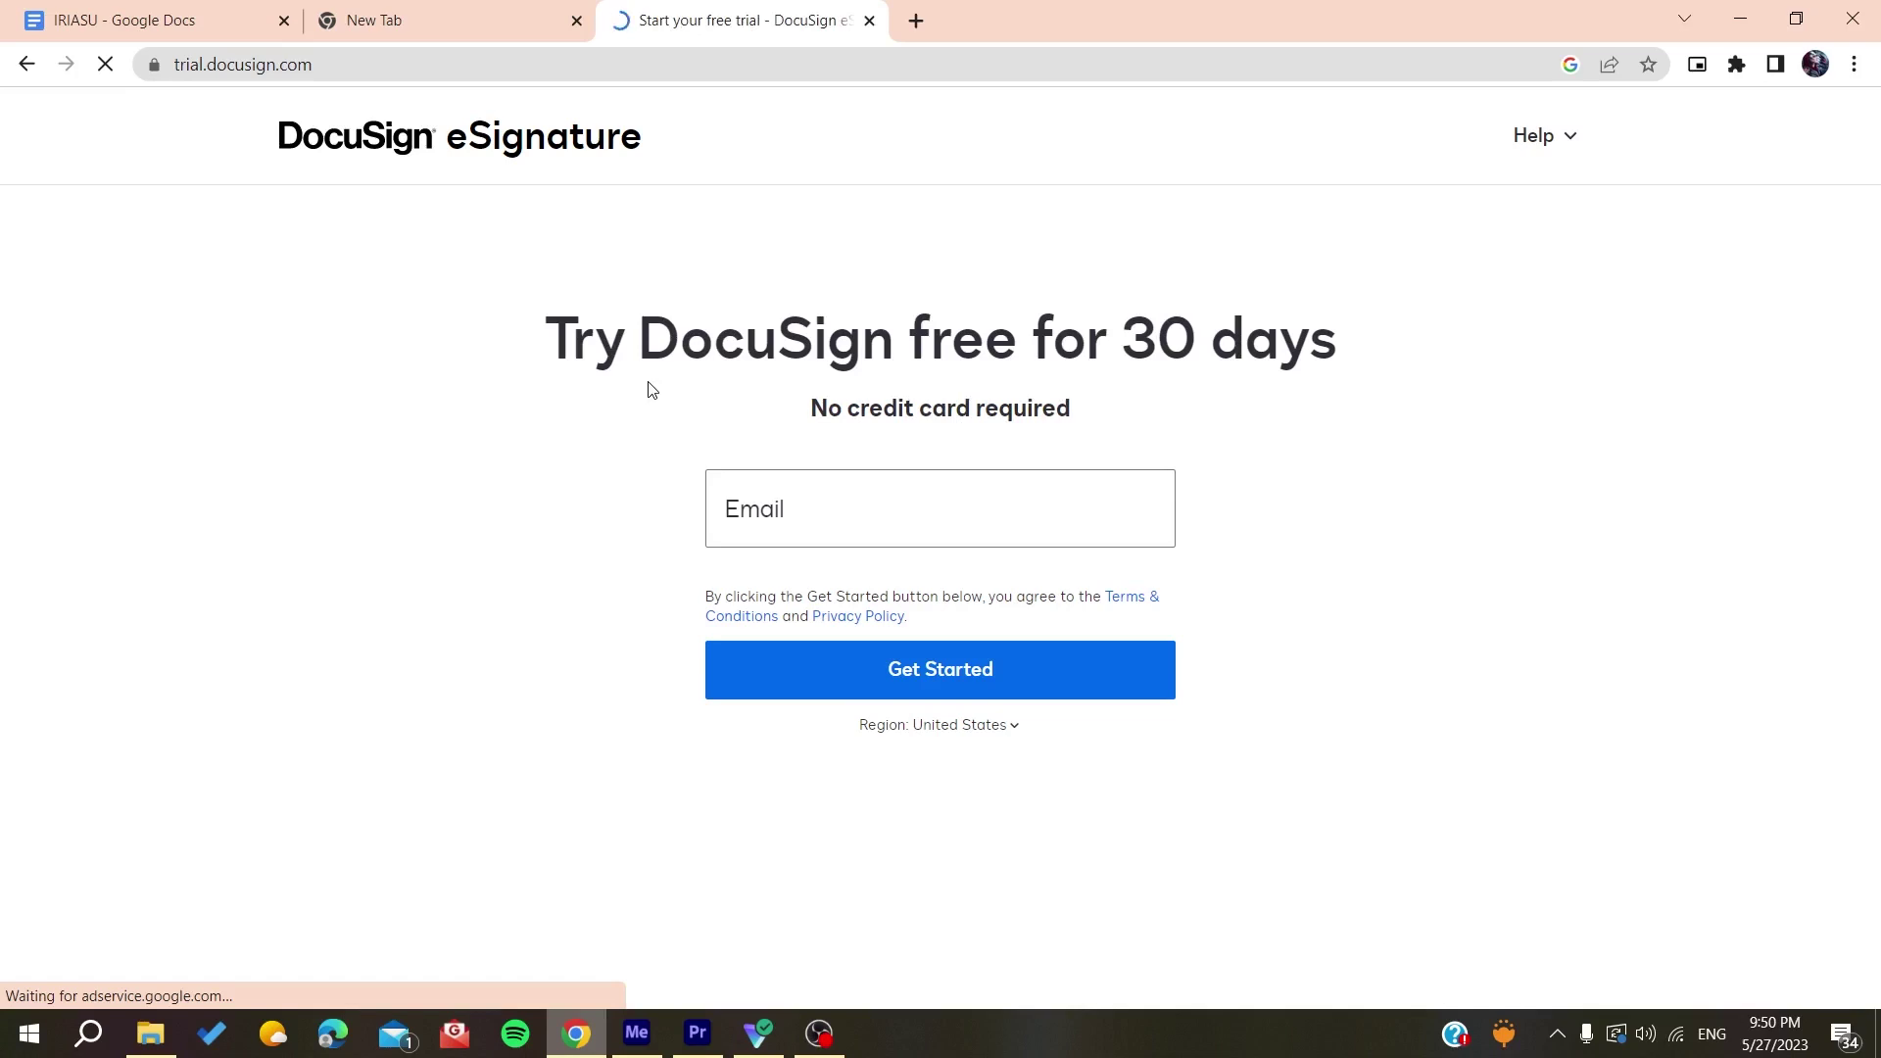
{"action": "left_click", "coordinate": [830, 514]}
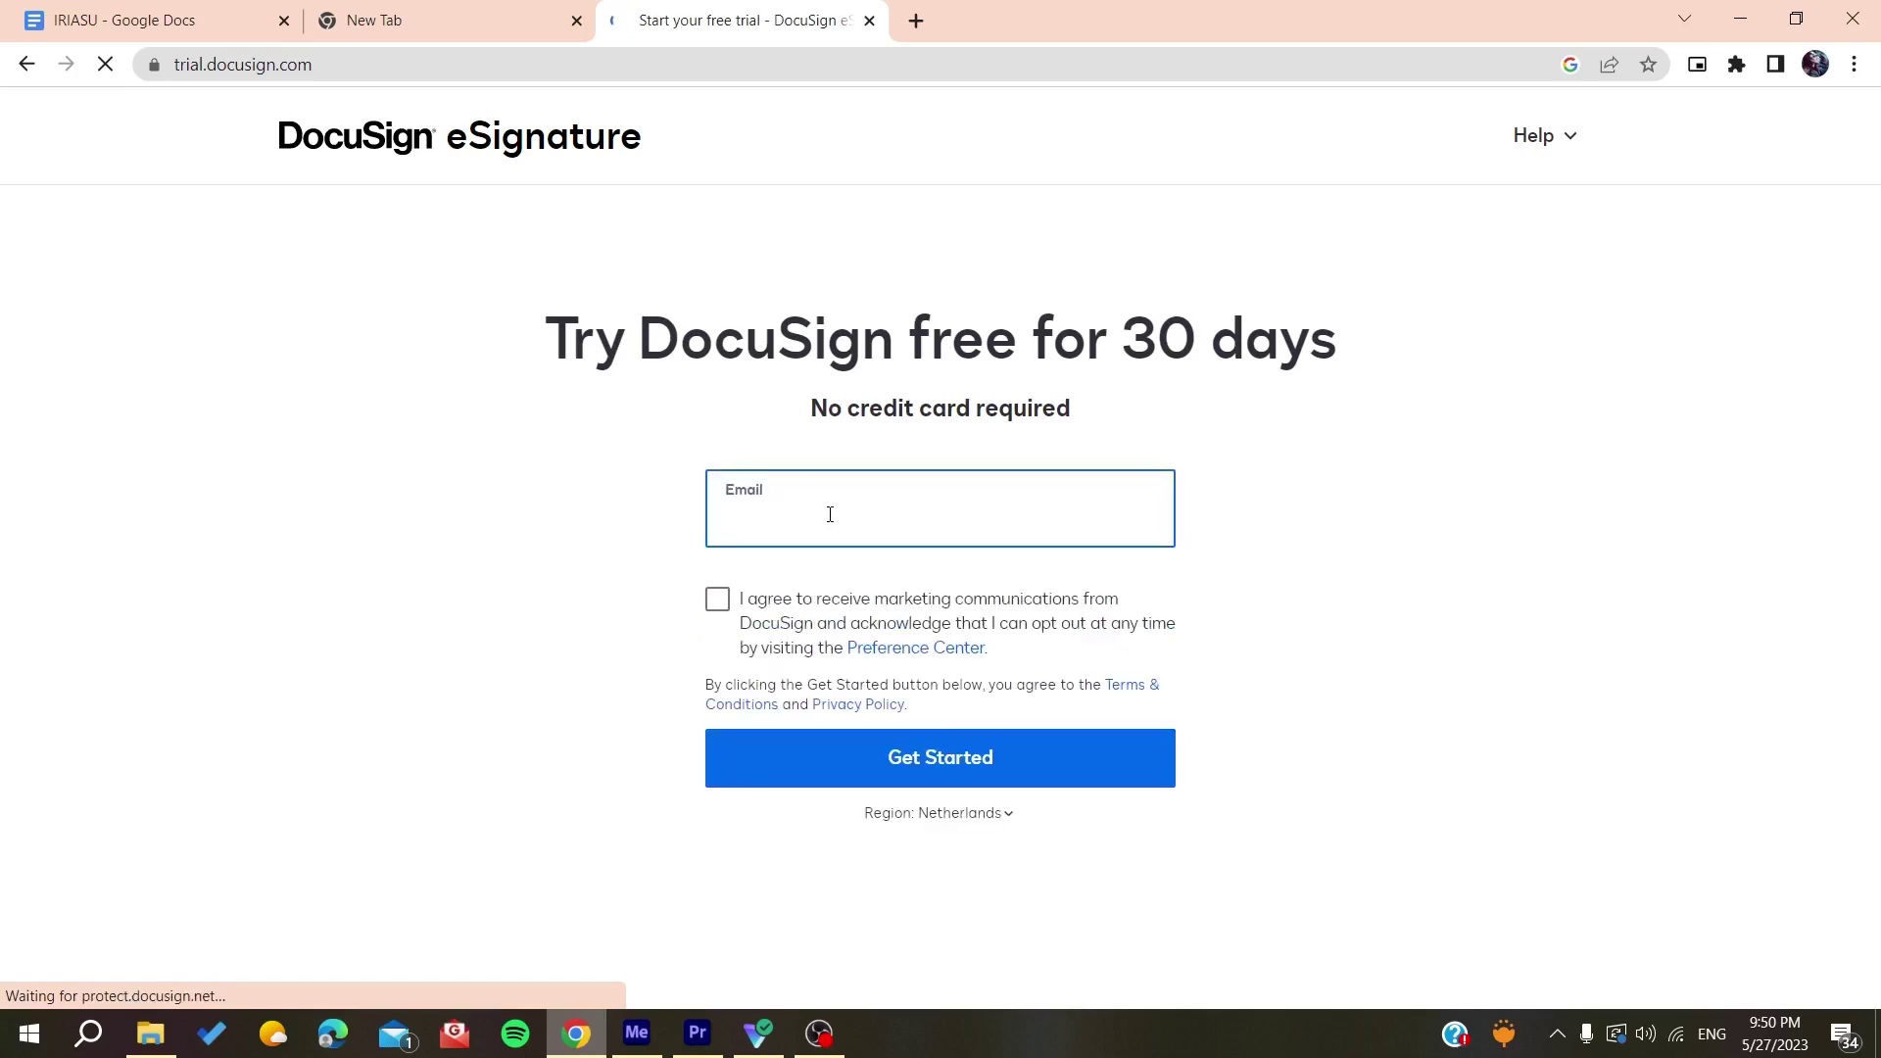
{"action": "left_click", "coordinate": [713, 616]}
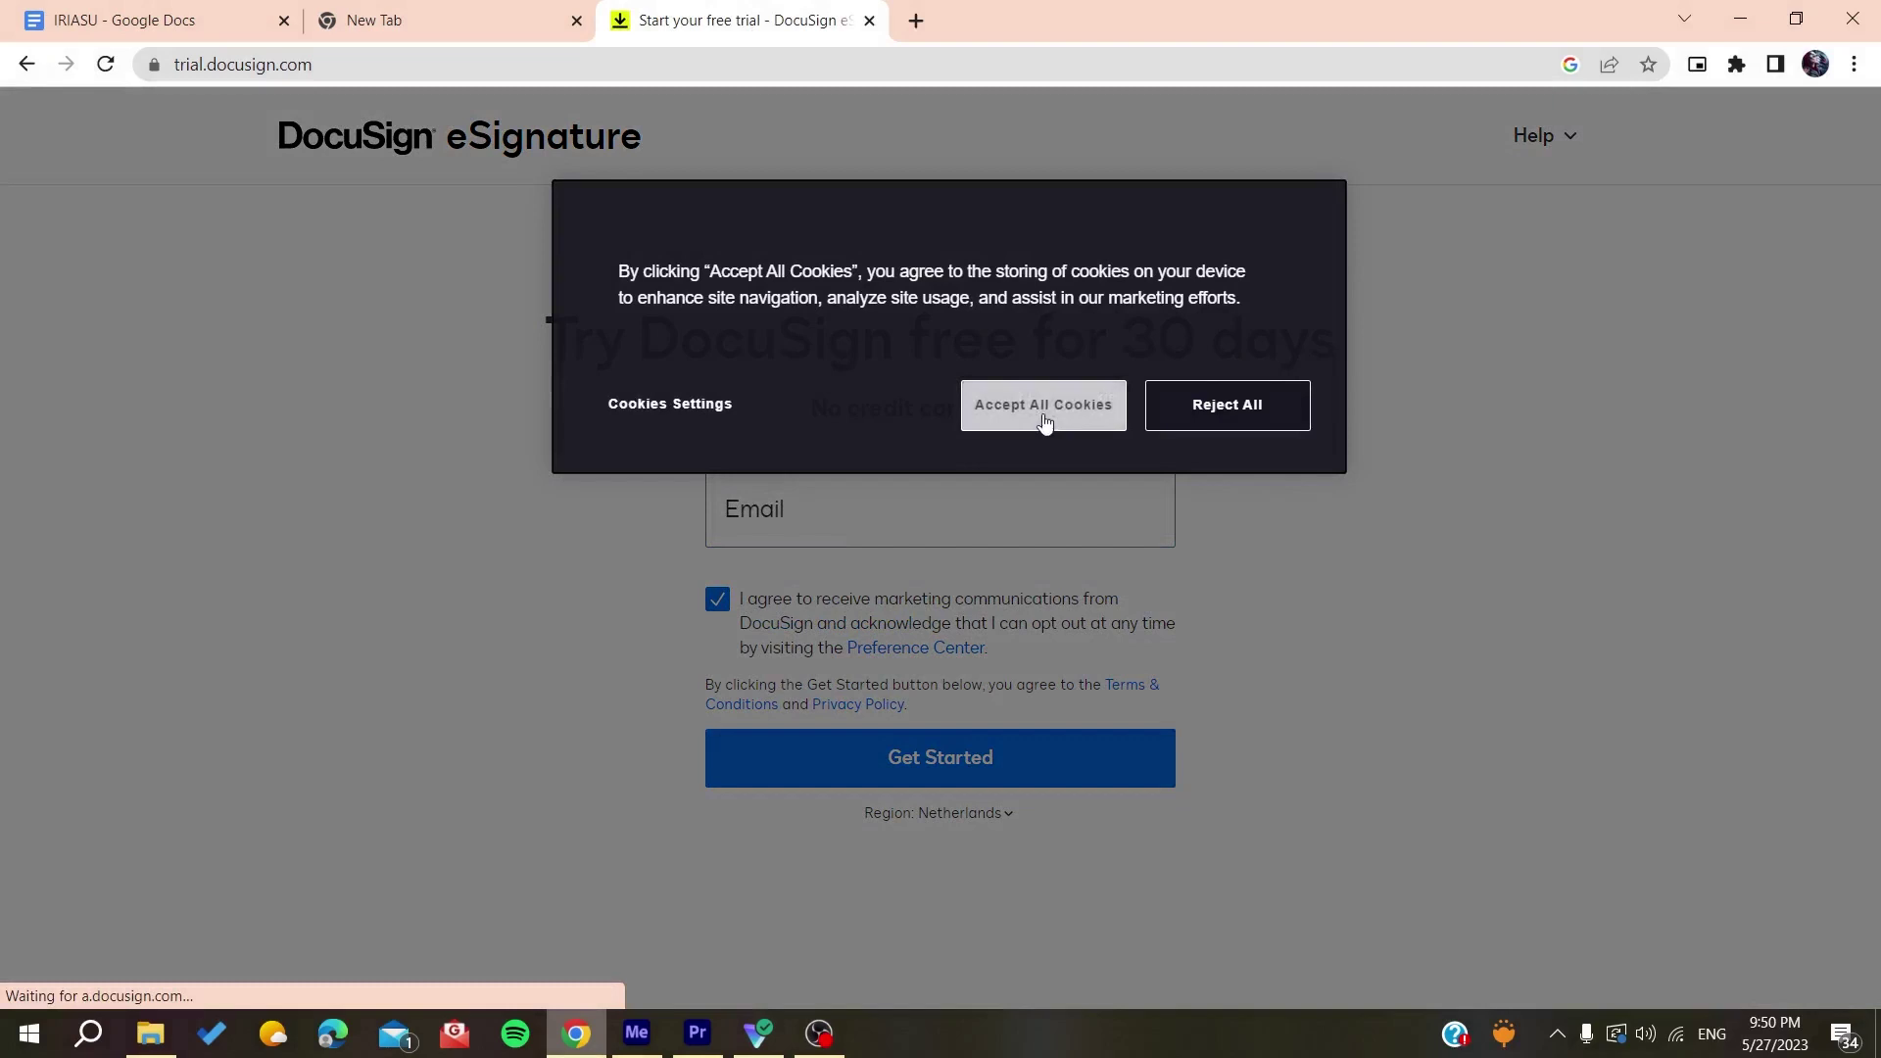
{"action": "left_click", "coordinate": [1041, 405]}
{"action": "left_click", "coordinate": [832, 538]}
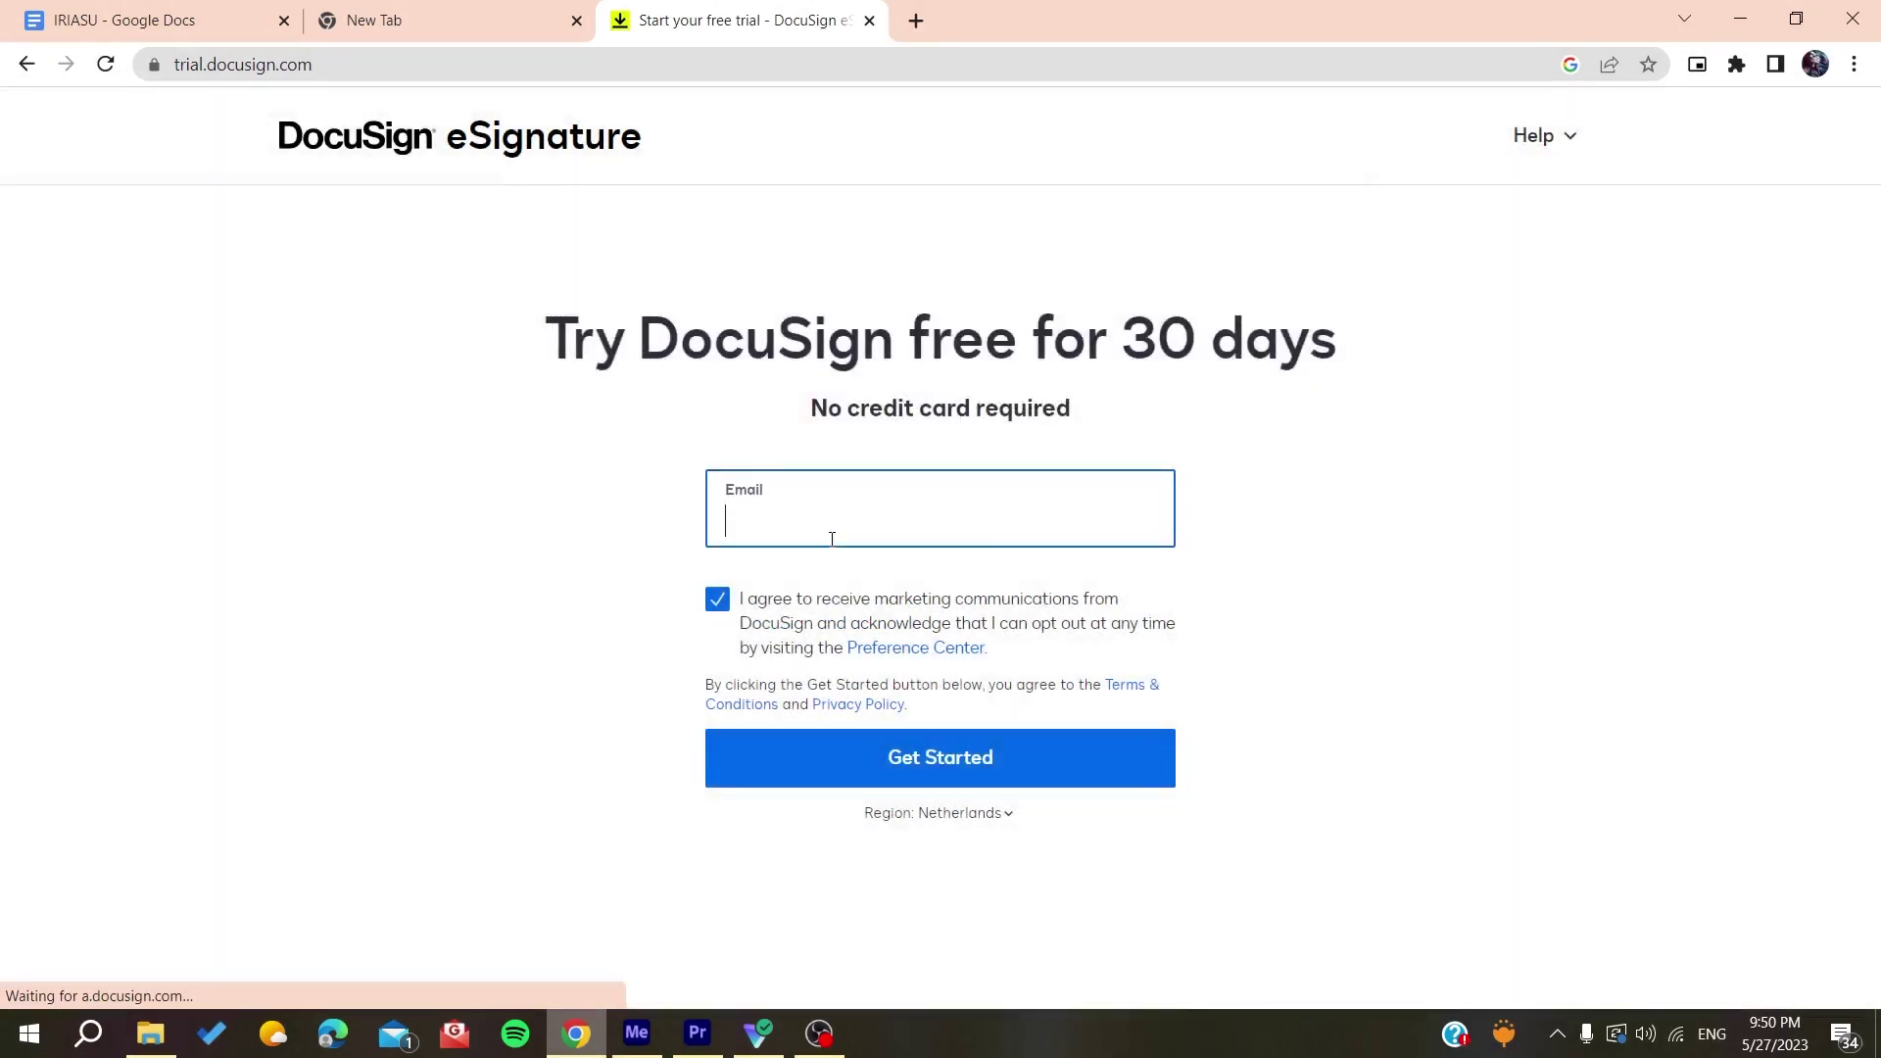
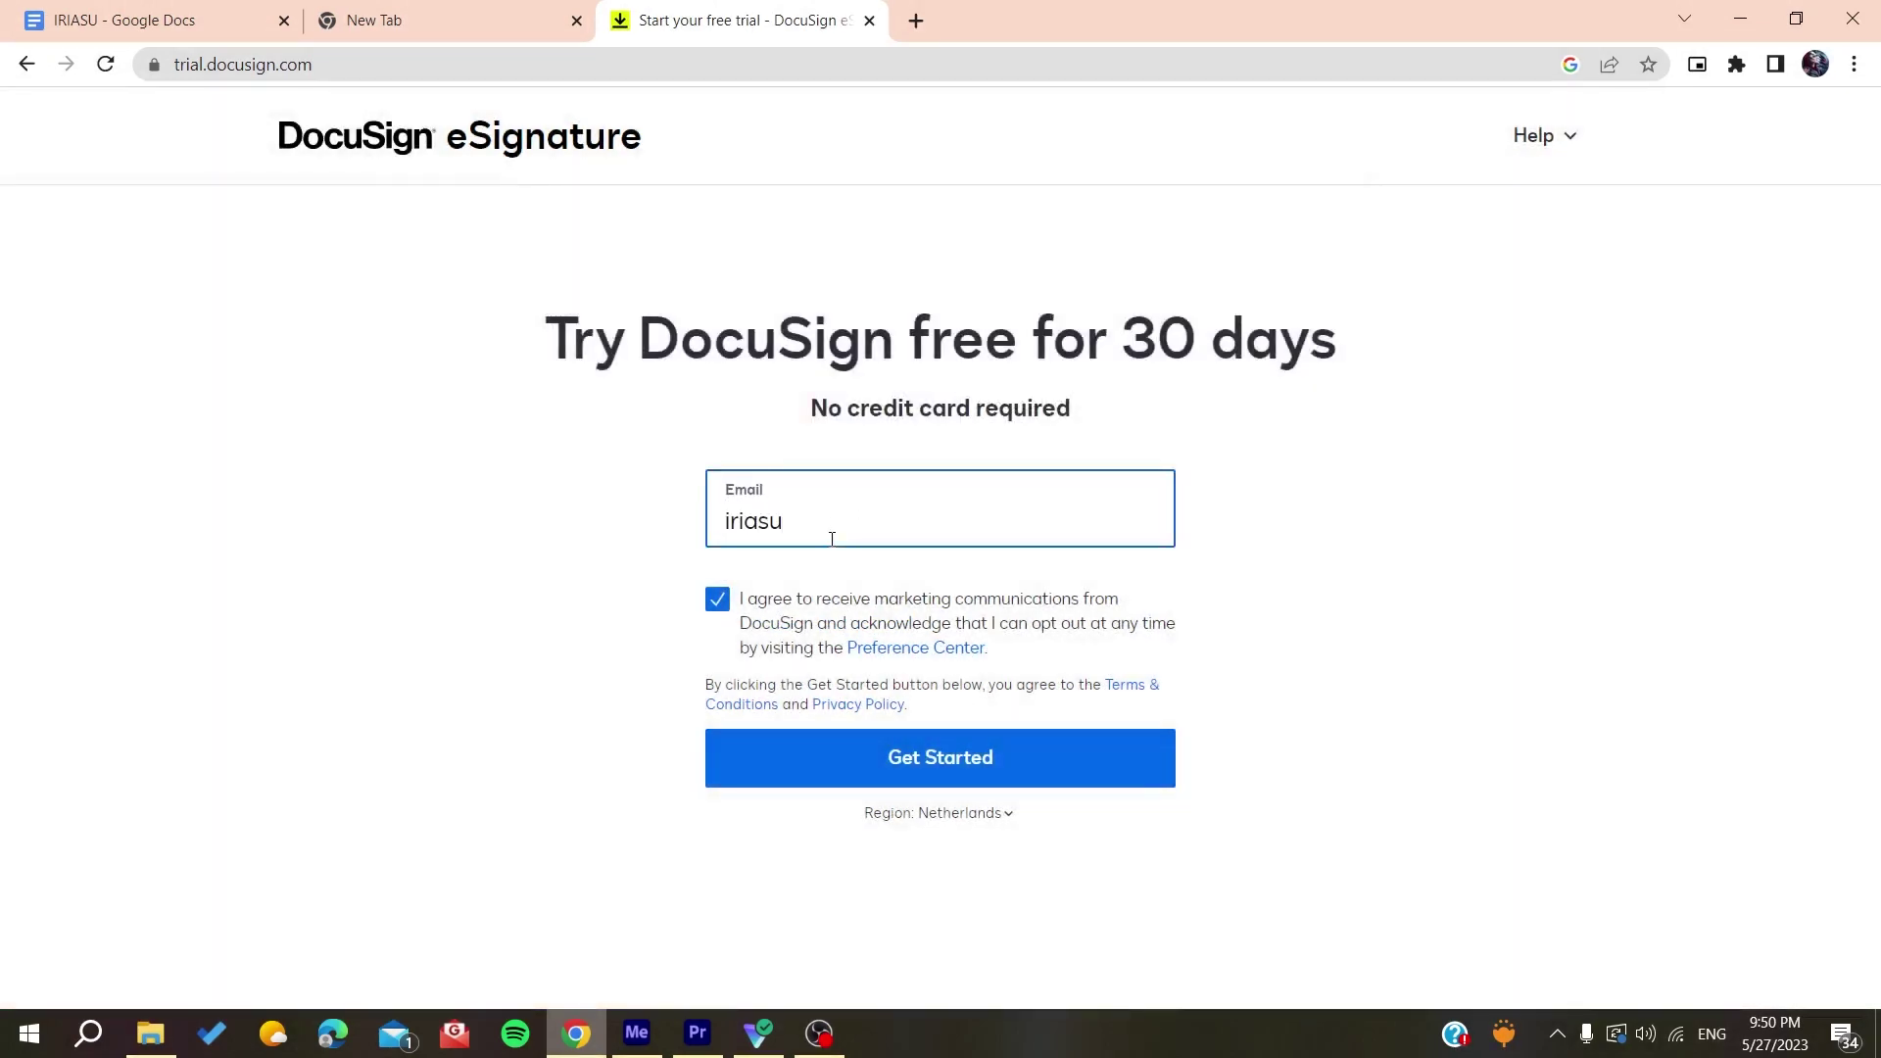
Step: Enter the sign-up e-mail address, correcting it to end in .com, and submit it
{"action": "key", "text": "Return"}
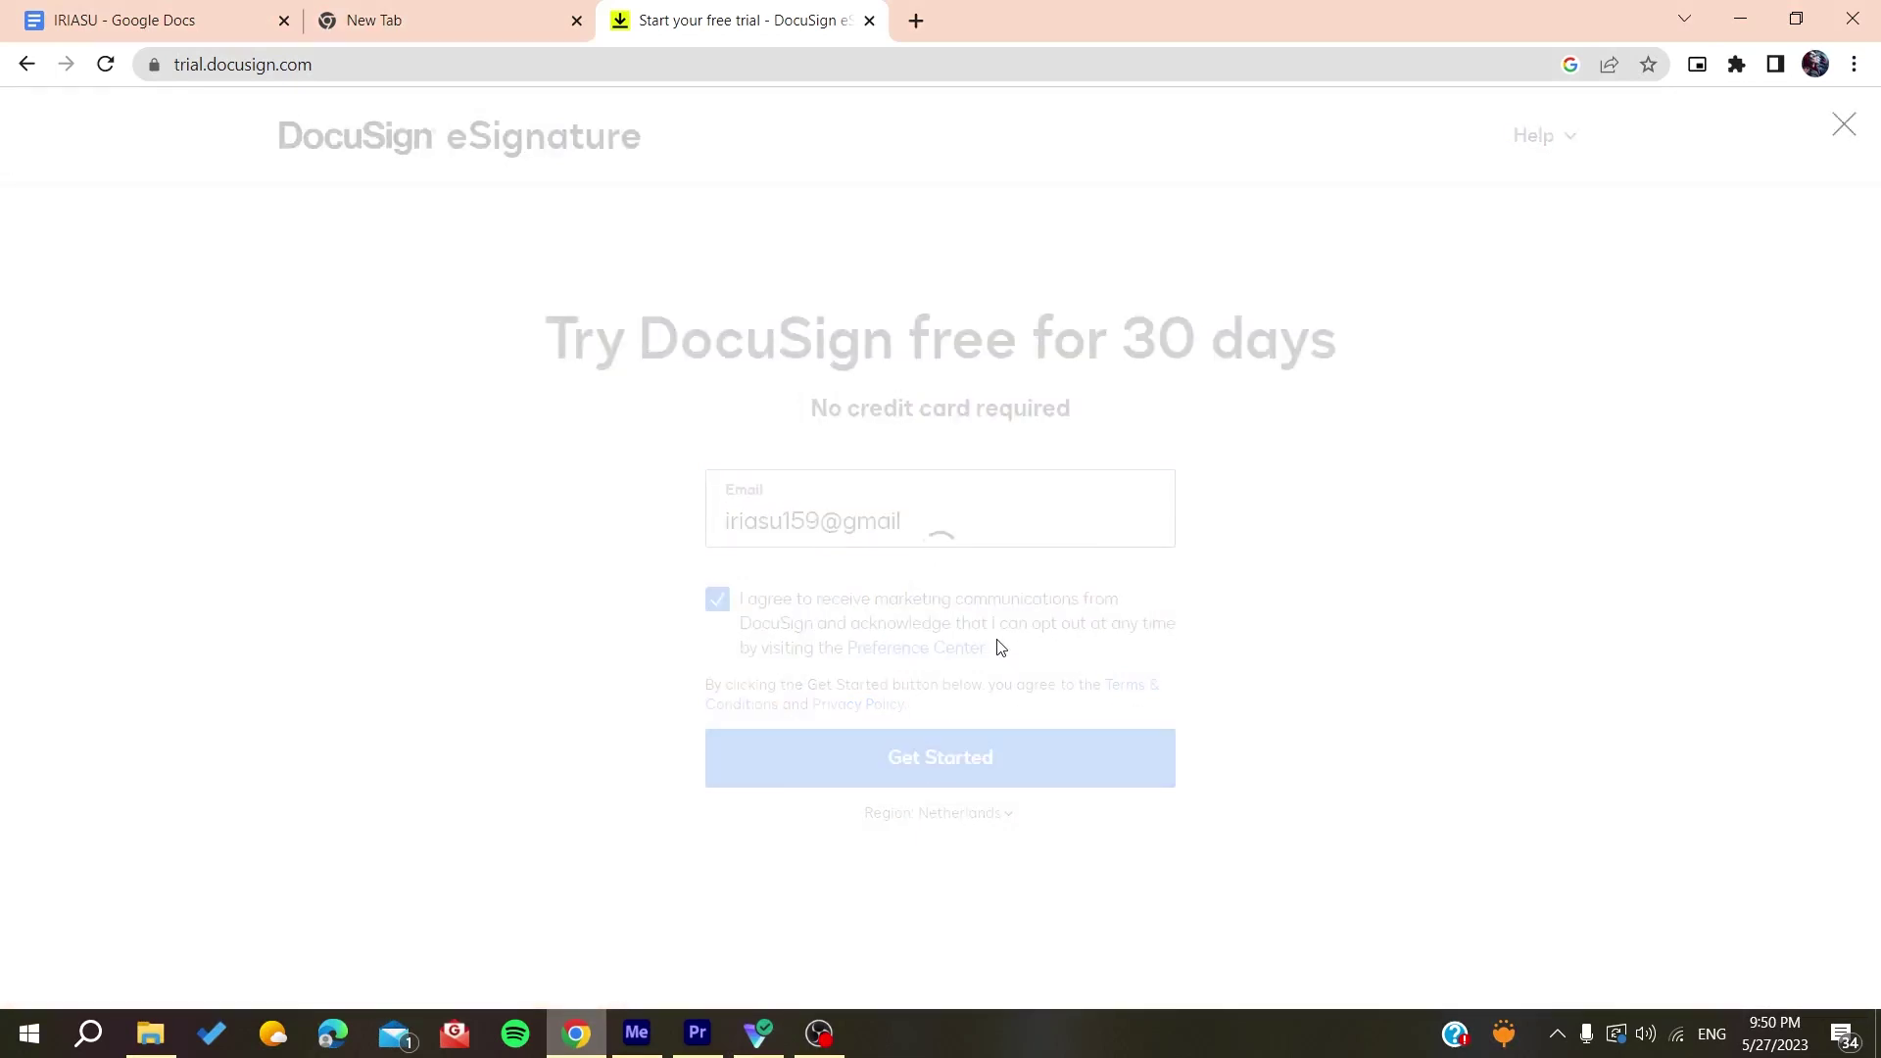
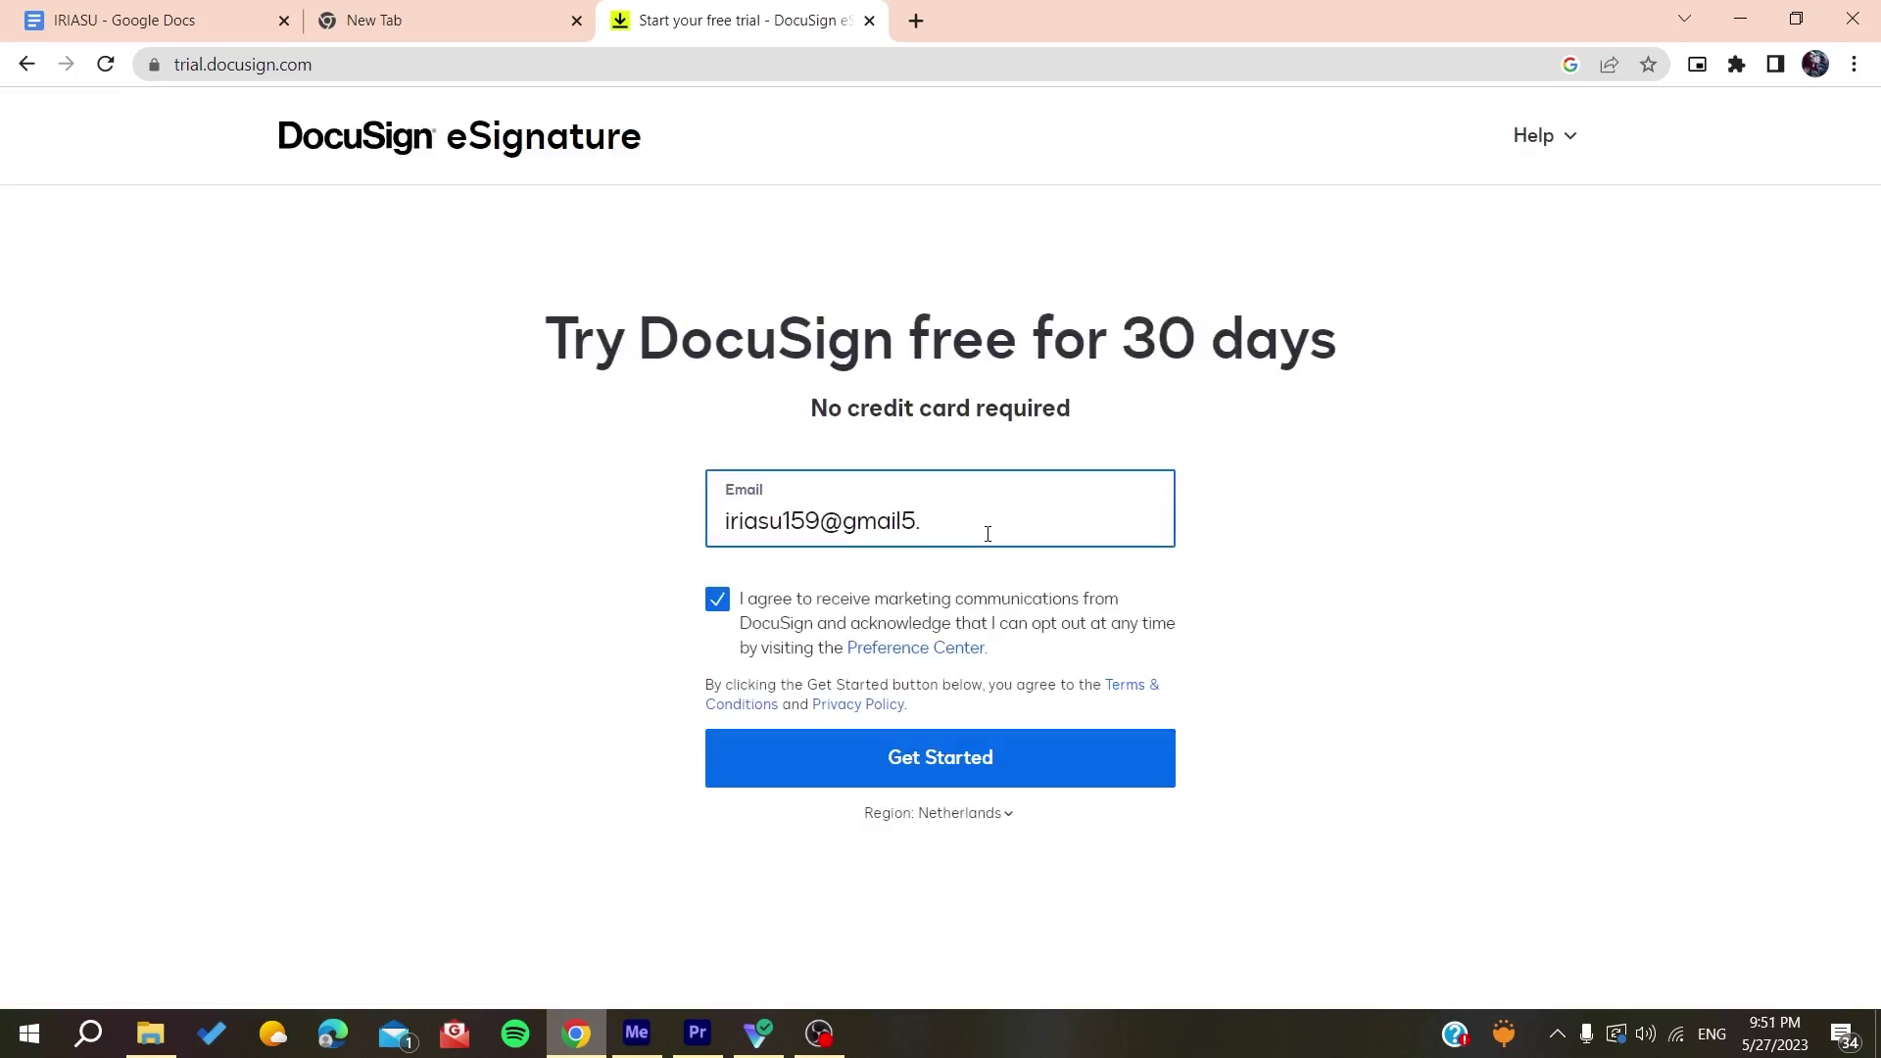
{"action": "left_click", "coordinate": [895, 779]}
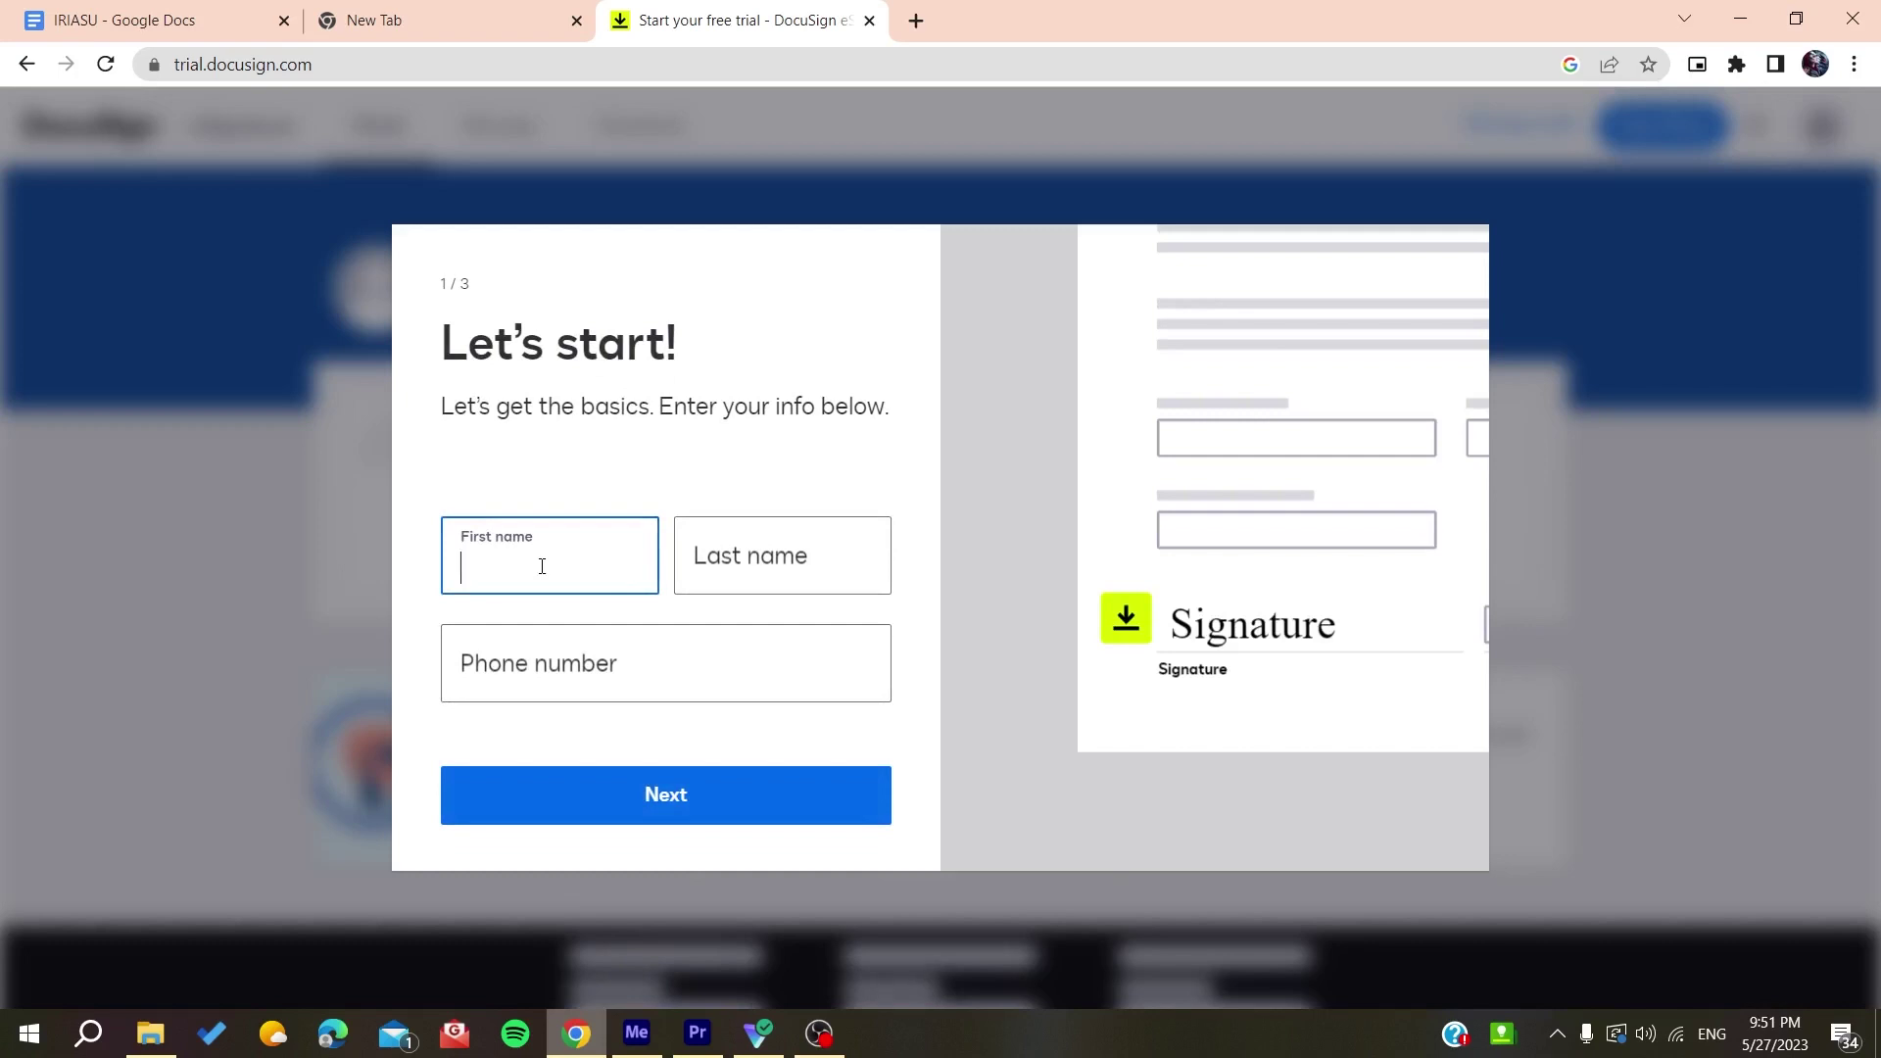
Step: Fill in the first name, last name and phone fields, then continue to e-mail verification
{"action": "type", "text": "aer"}
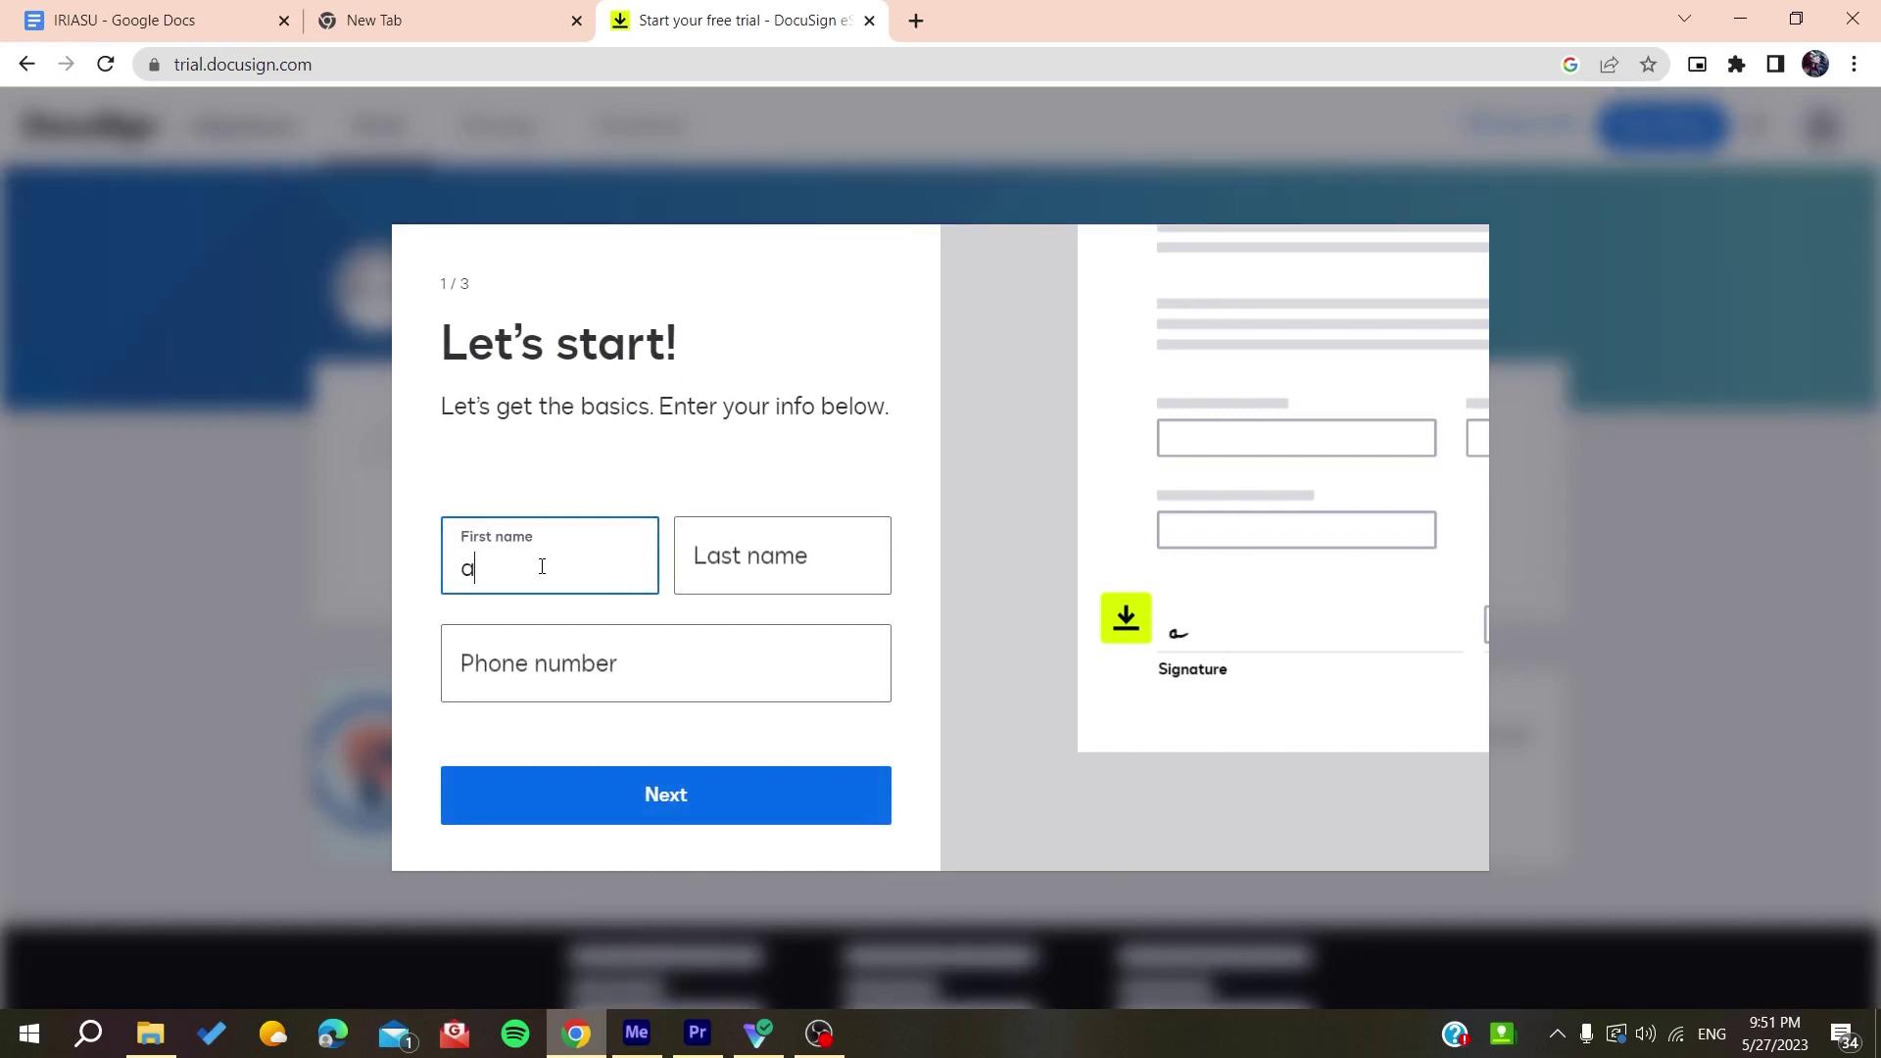
{"action": "left_click", "coordinate": [706, 569]}
{"action": "type", "text": "qwe"}
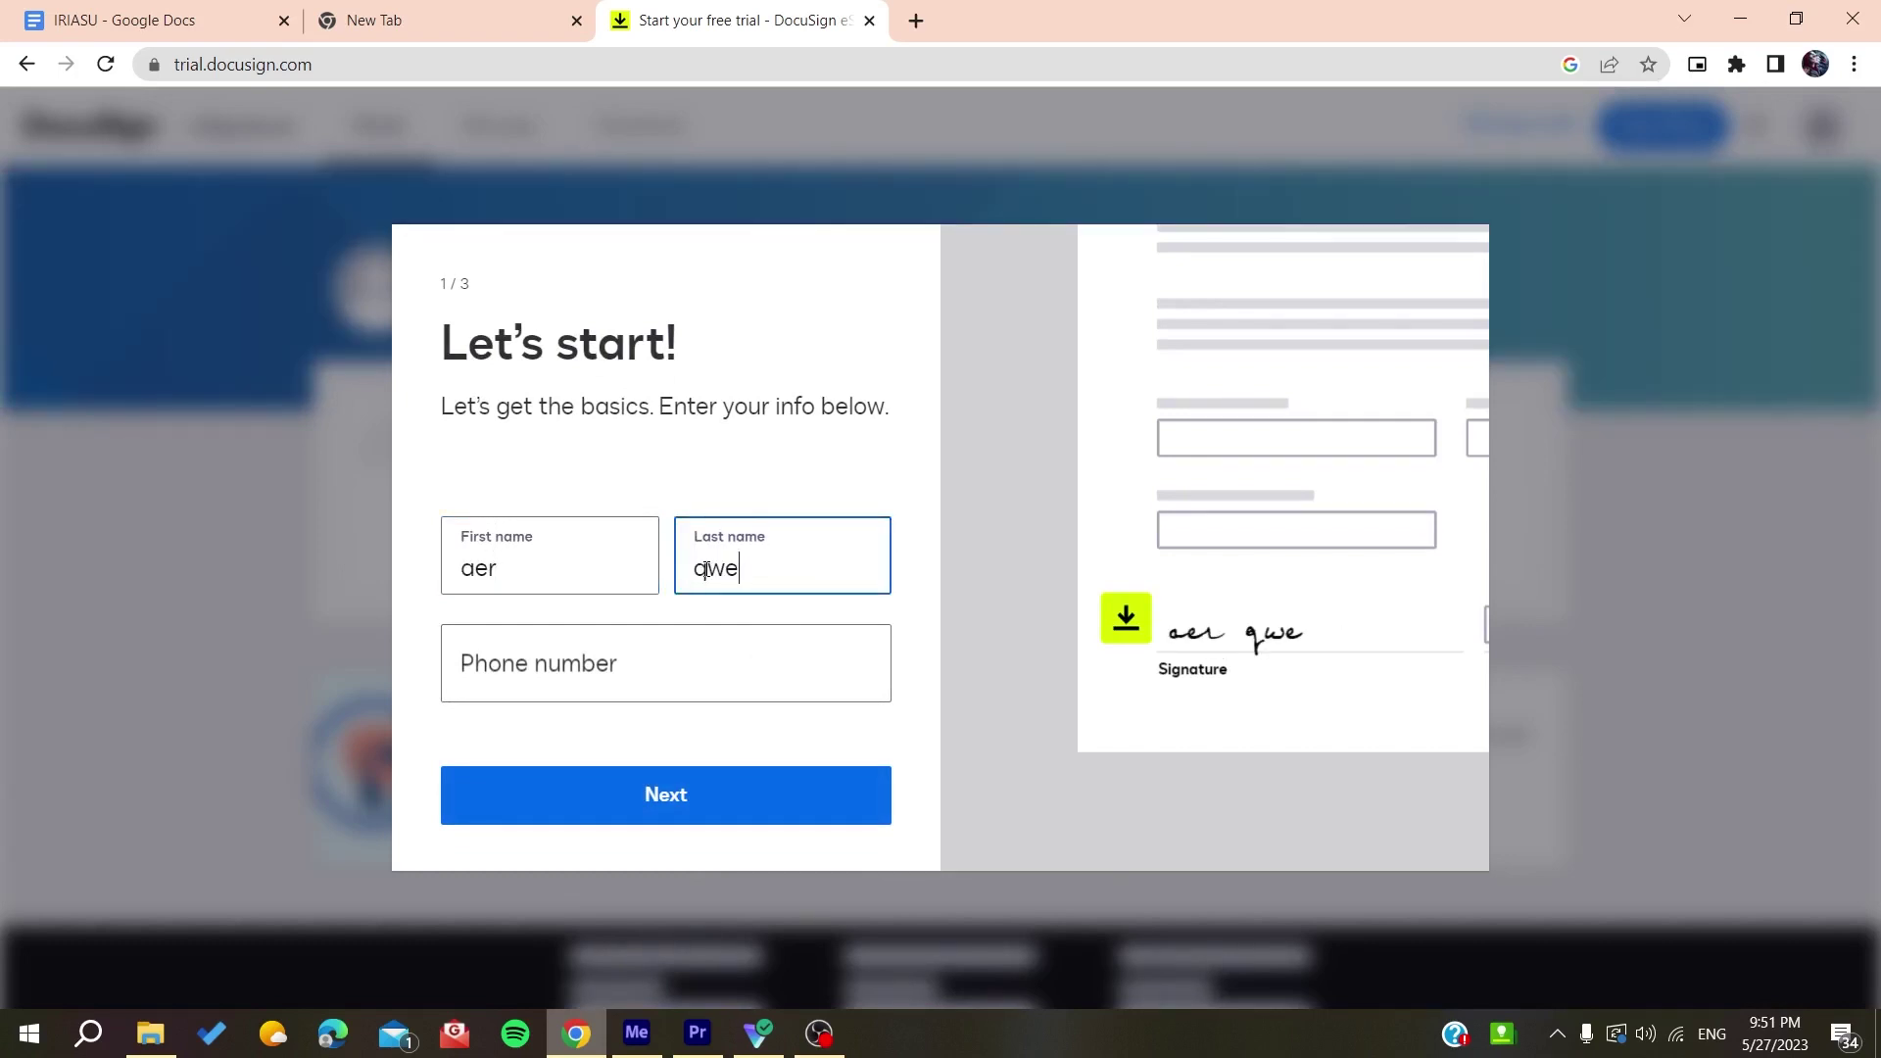
{"action": "left_click", "coordinate": [548, 691]}
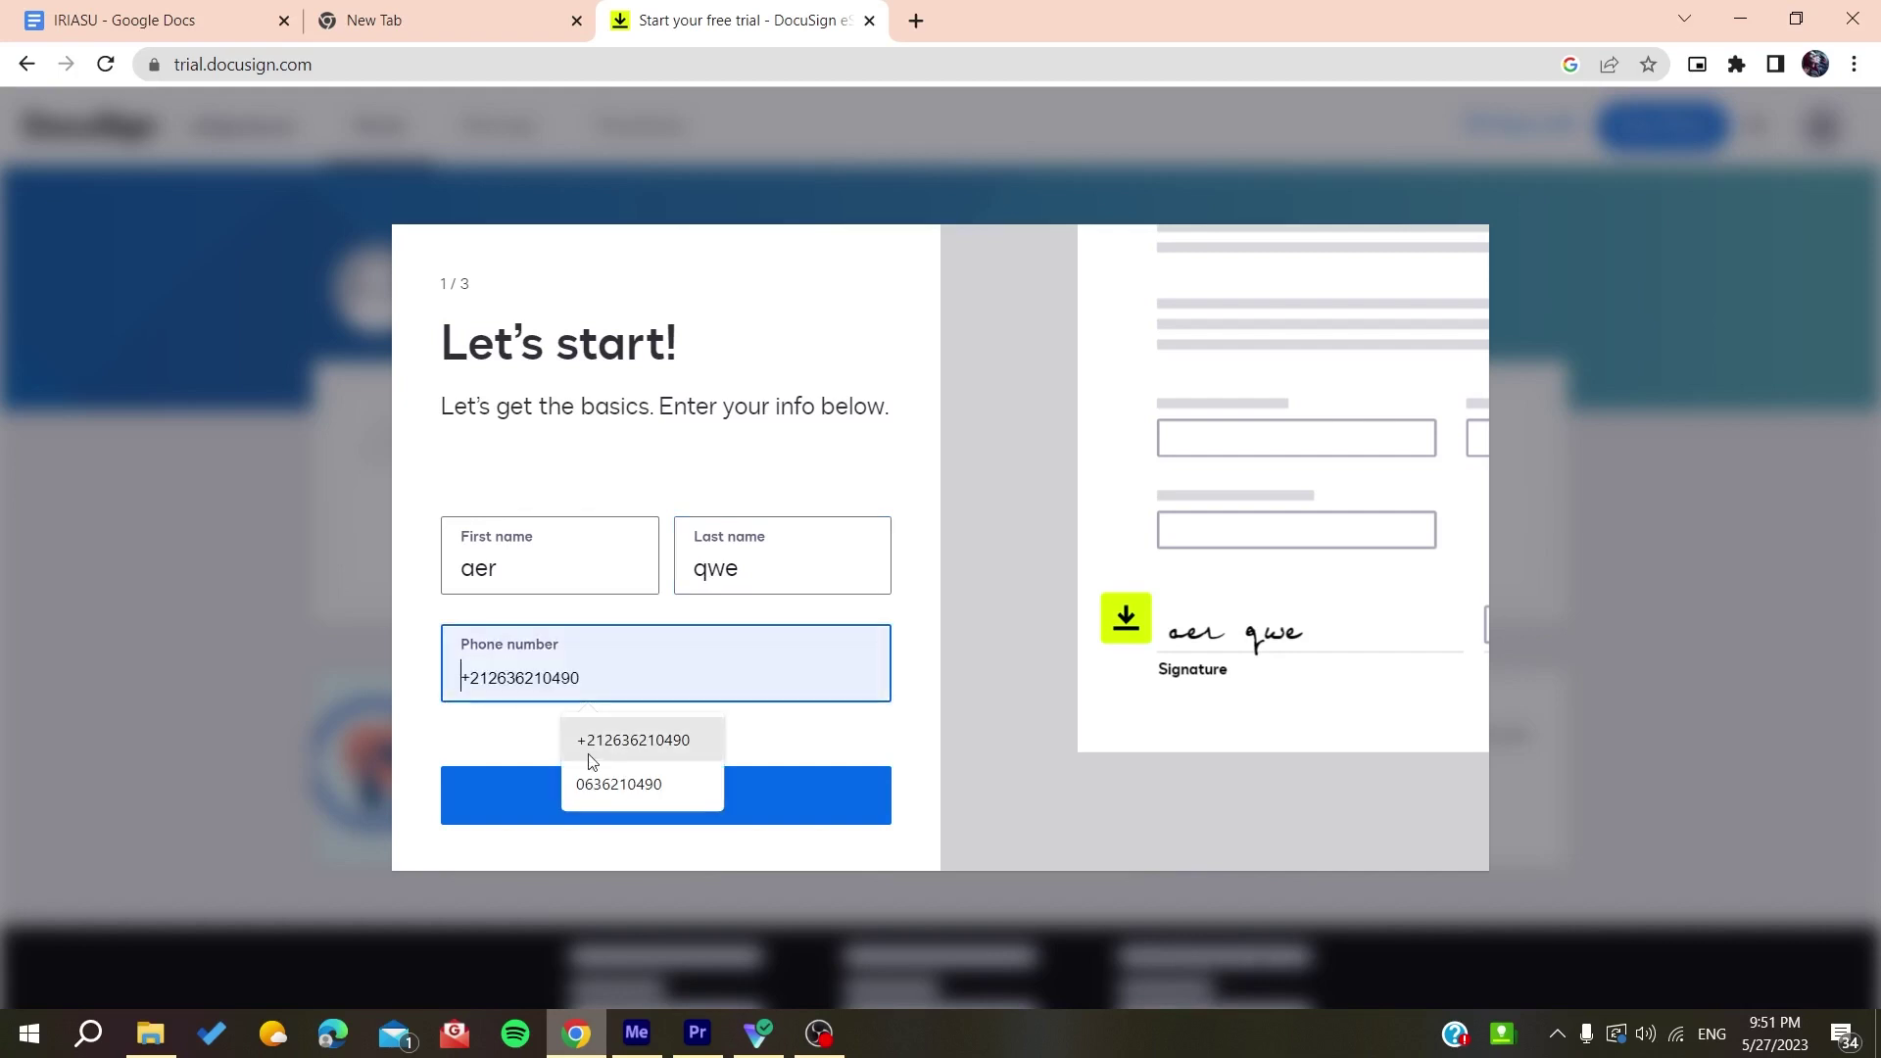
{"action": "left_click", "coordinate": [779, 783]}
{"action": "left_click", "coordinate": [627, 646]}
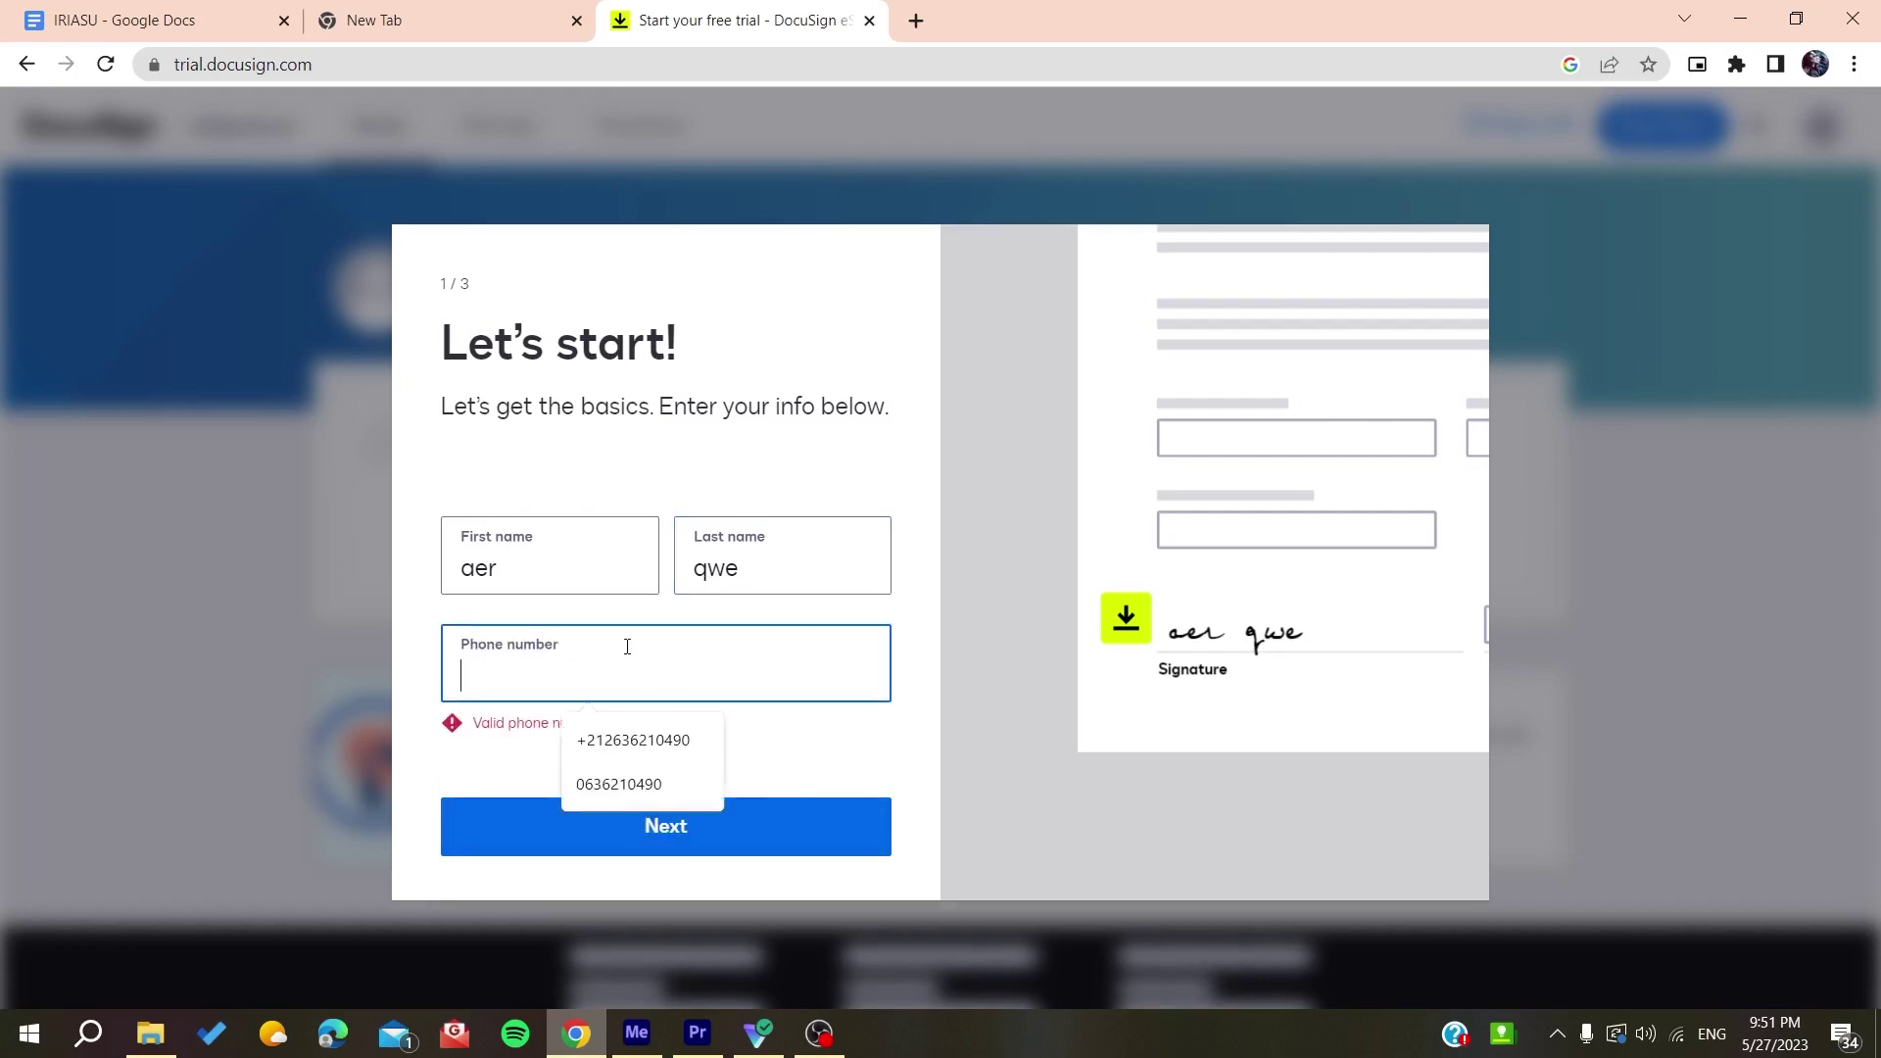
{"action": "left_click", "coordinate": [866, 774]}
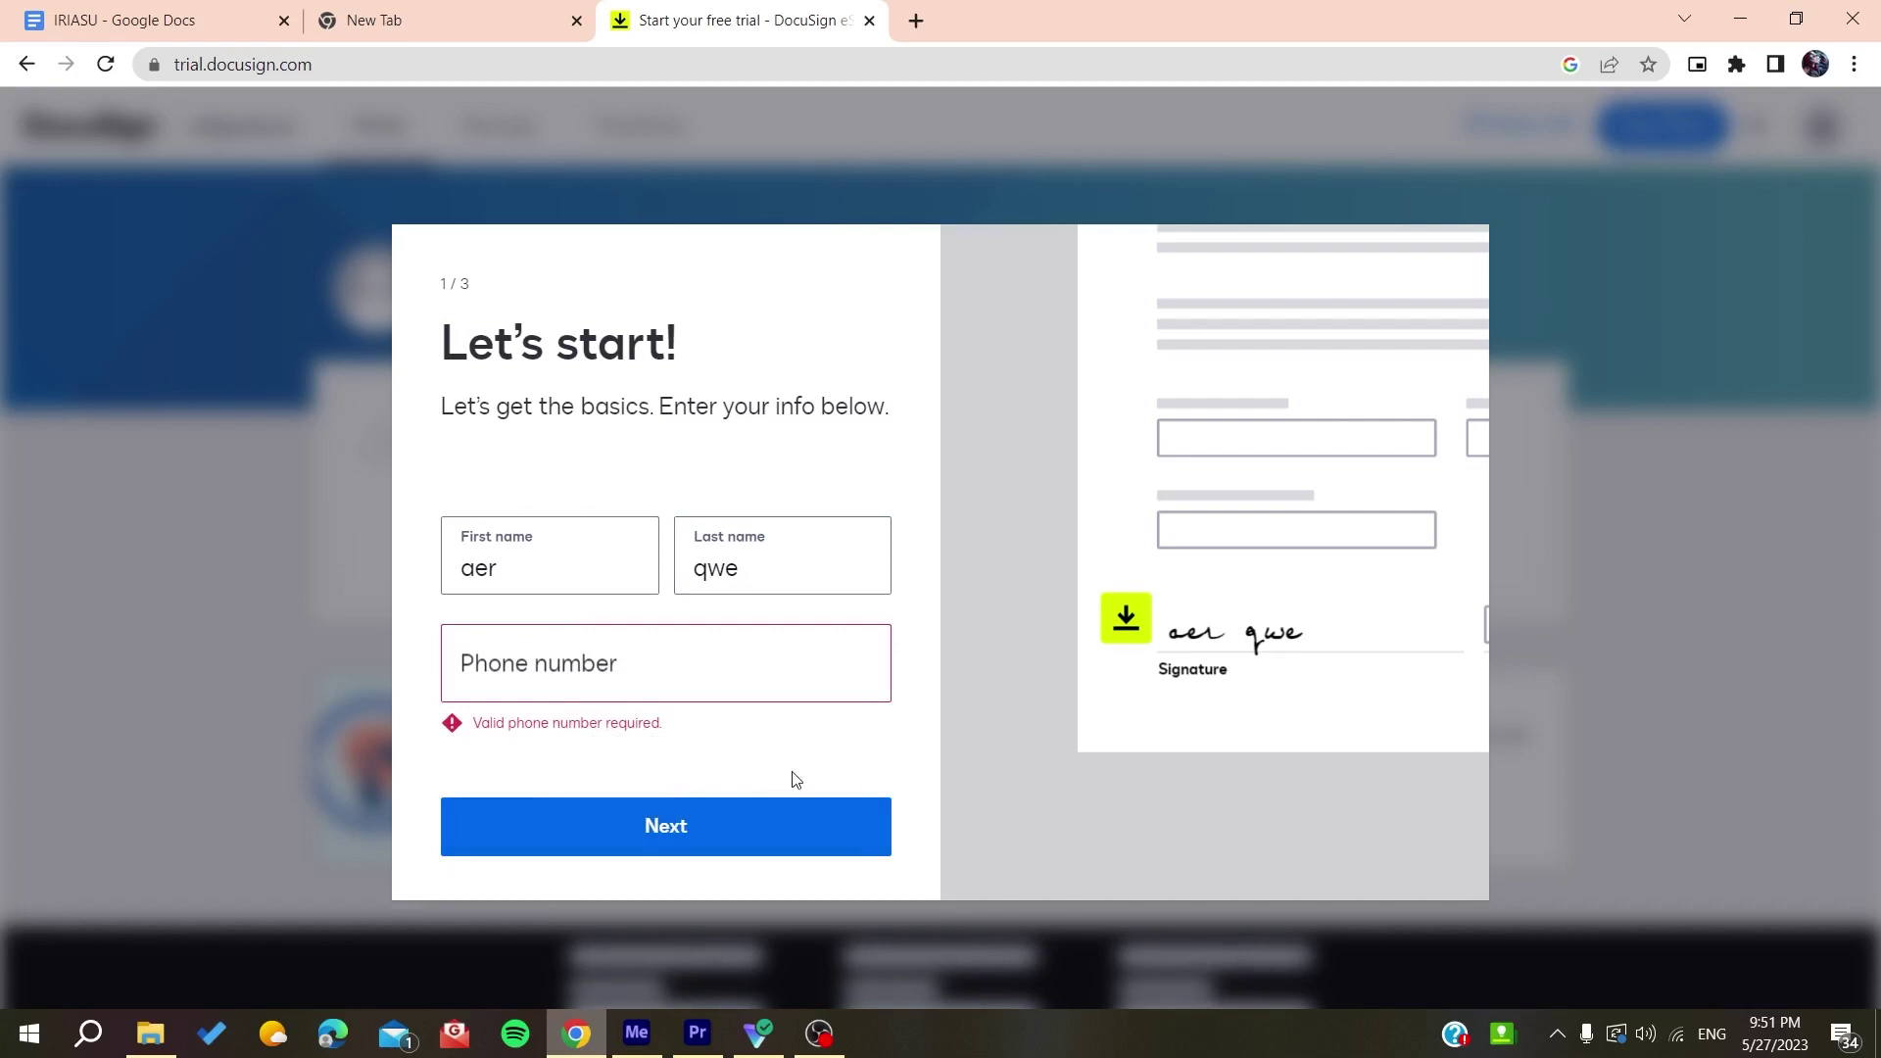
{"action": "left_click", "coordinate": [752, 823]}
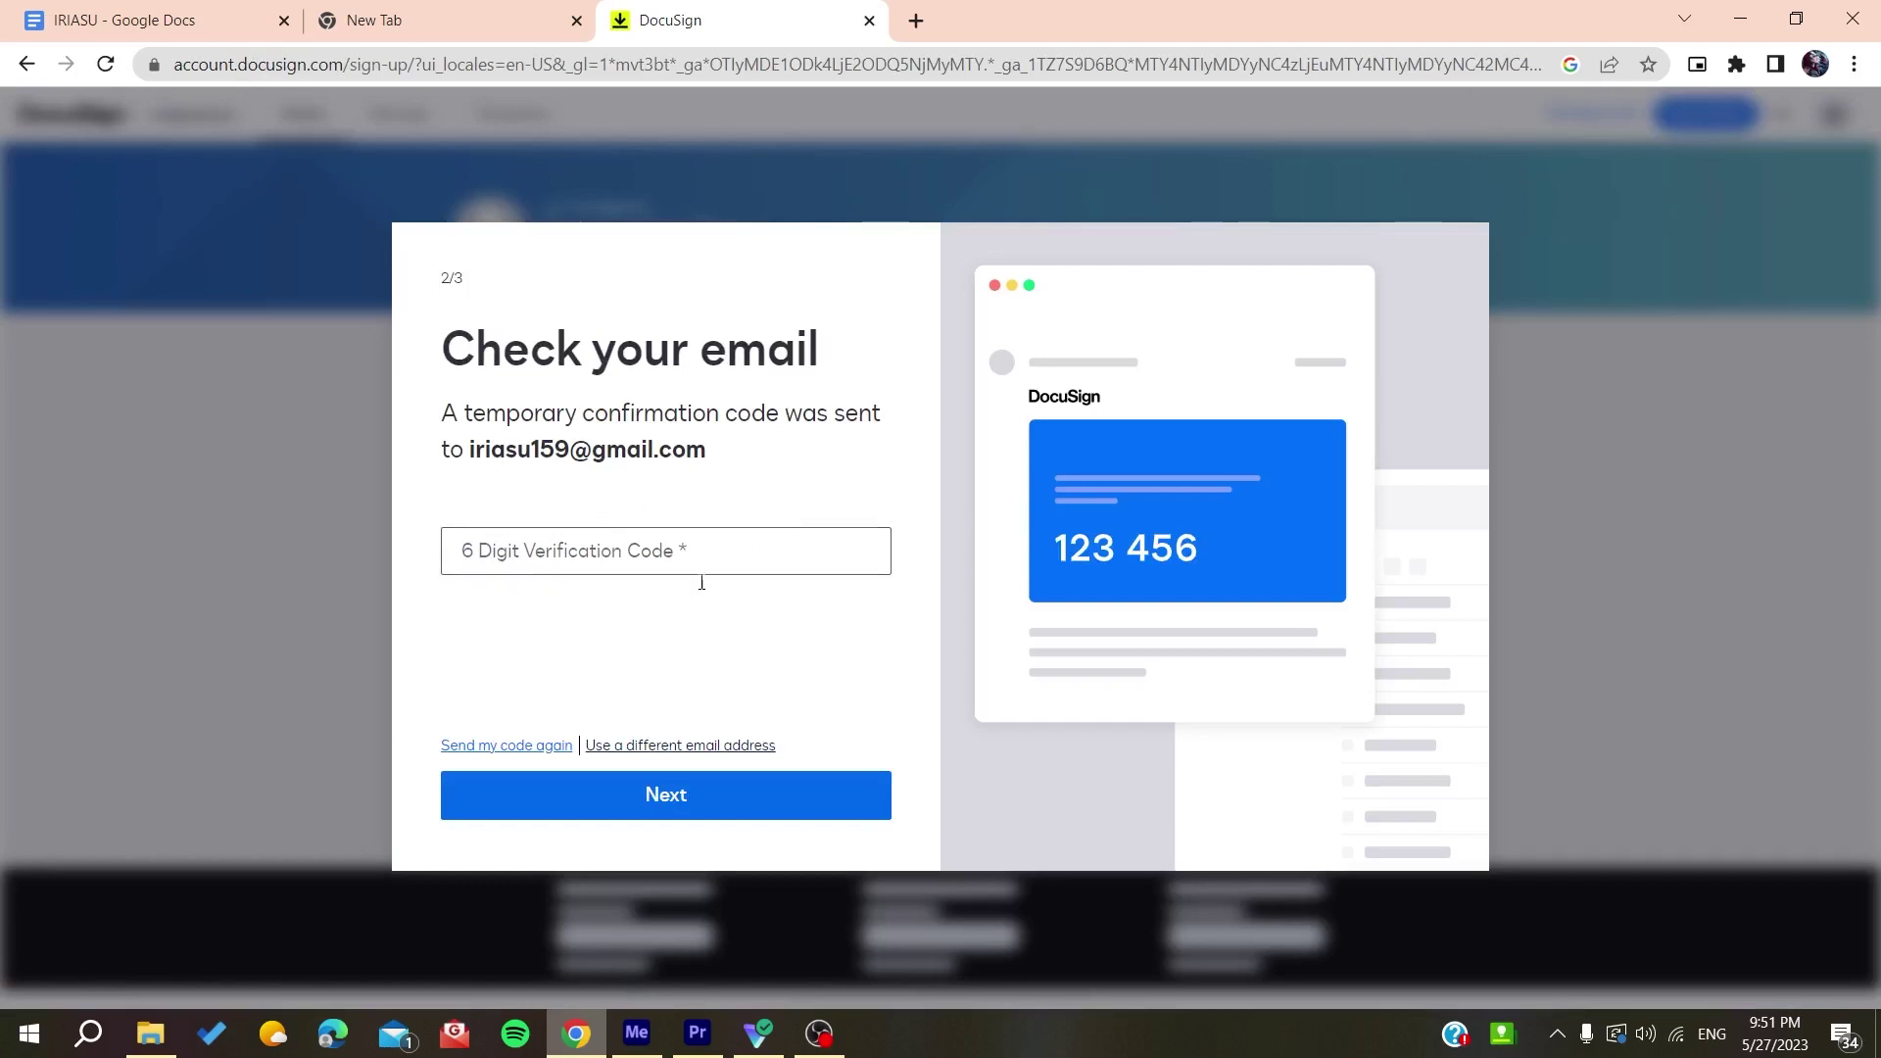
Step: Enter the 6-digit verification code from the e-mail and submit it
{"action": "left_click", "coordinate": [636, 559]}
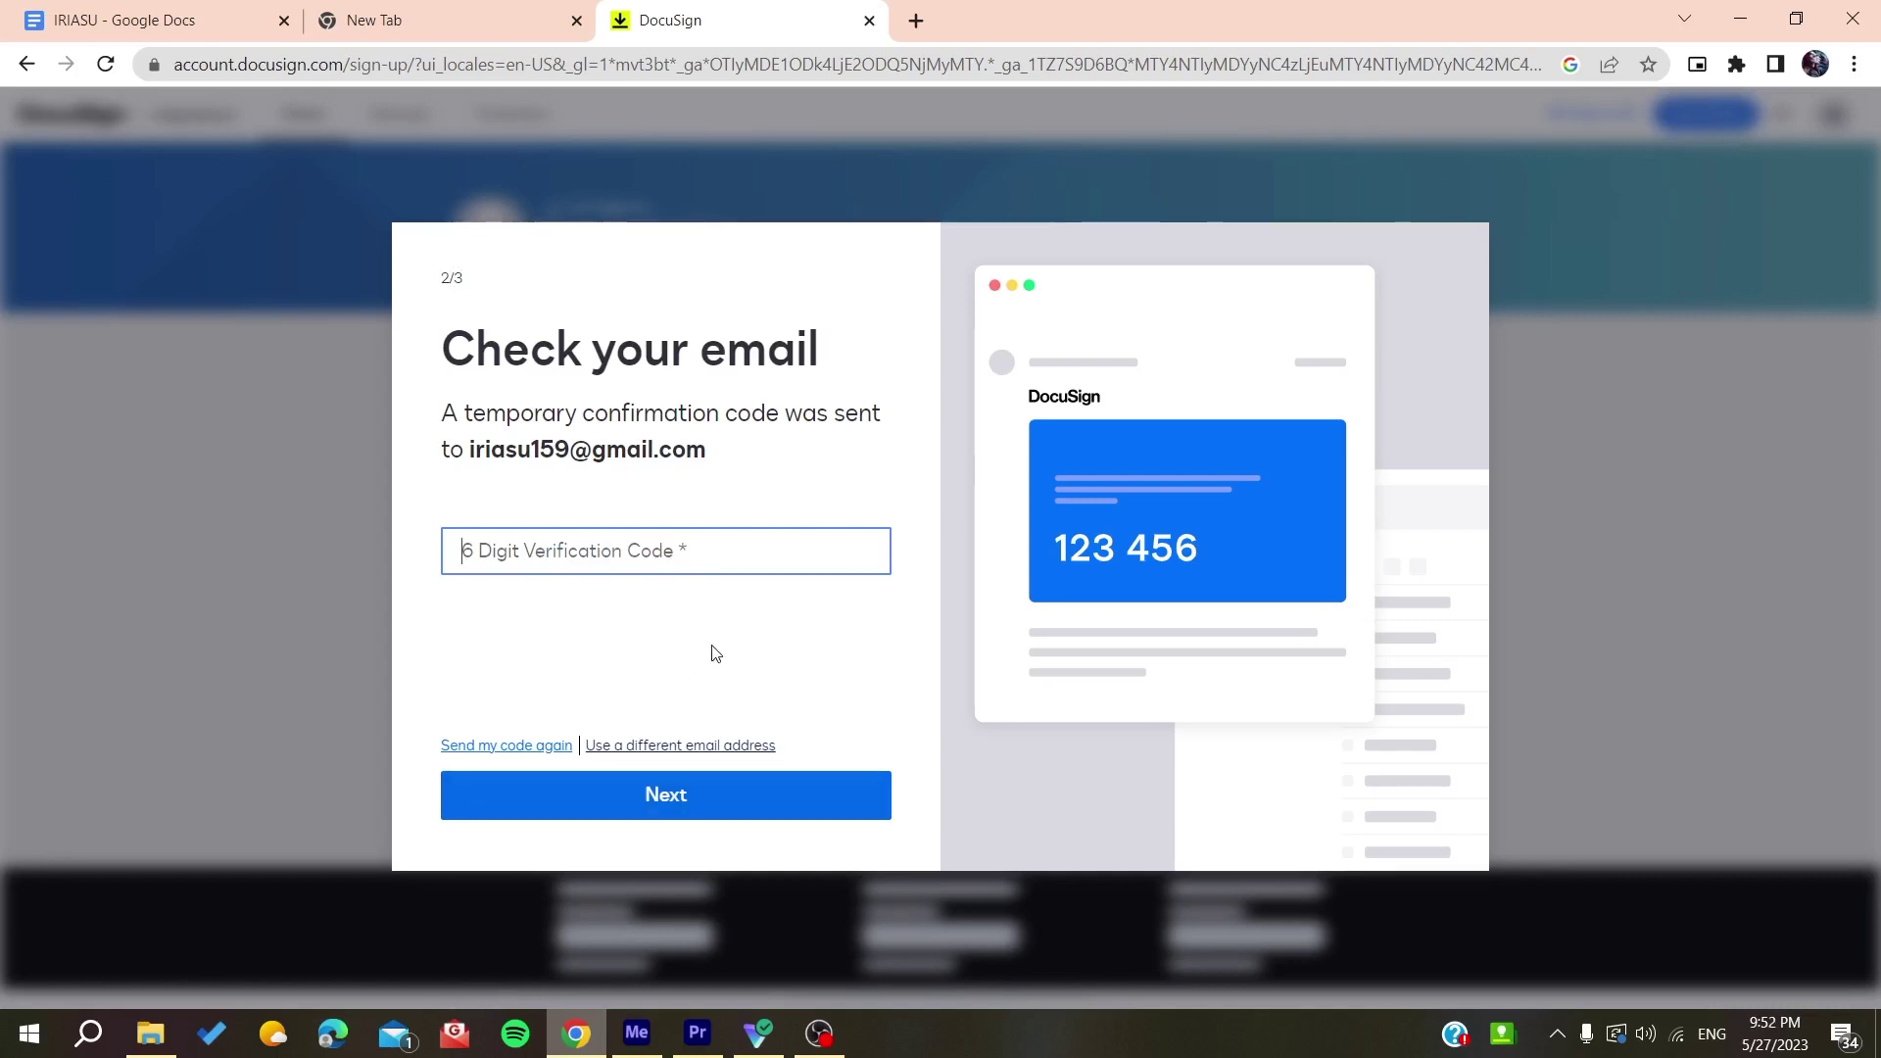
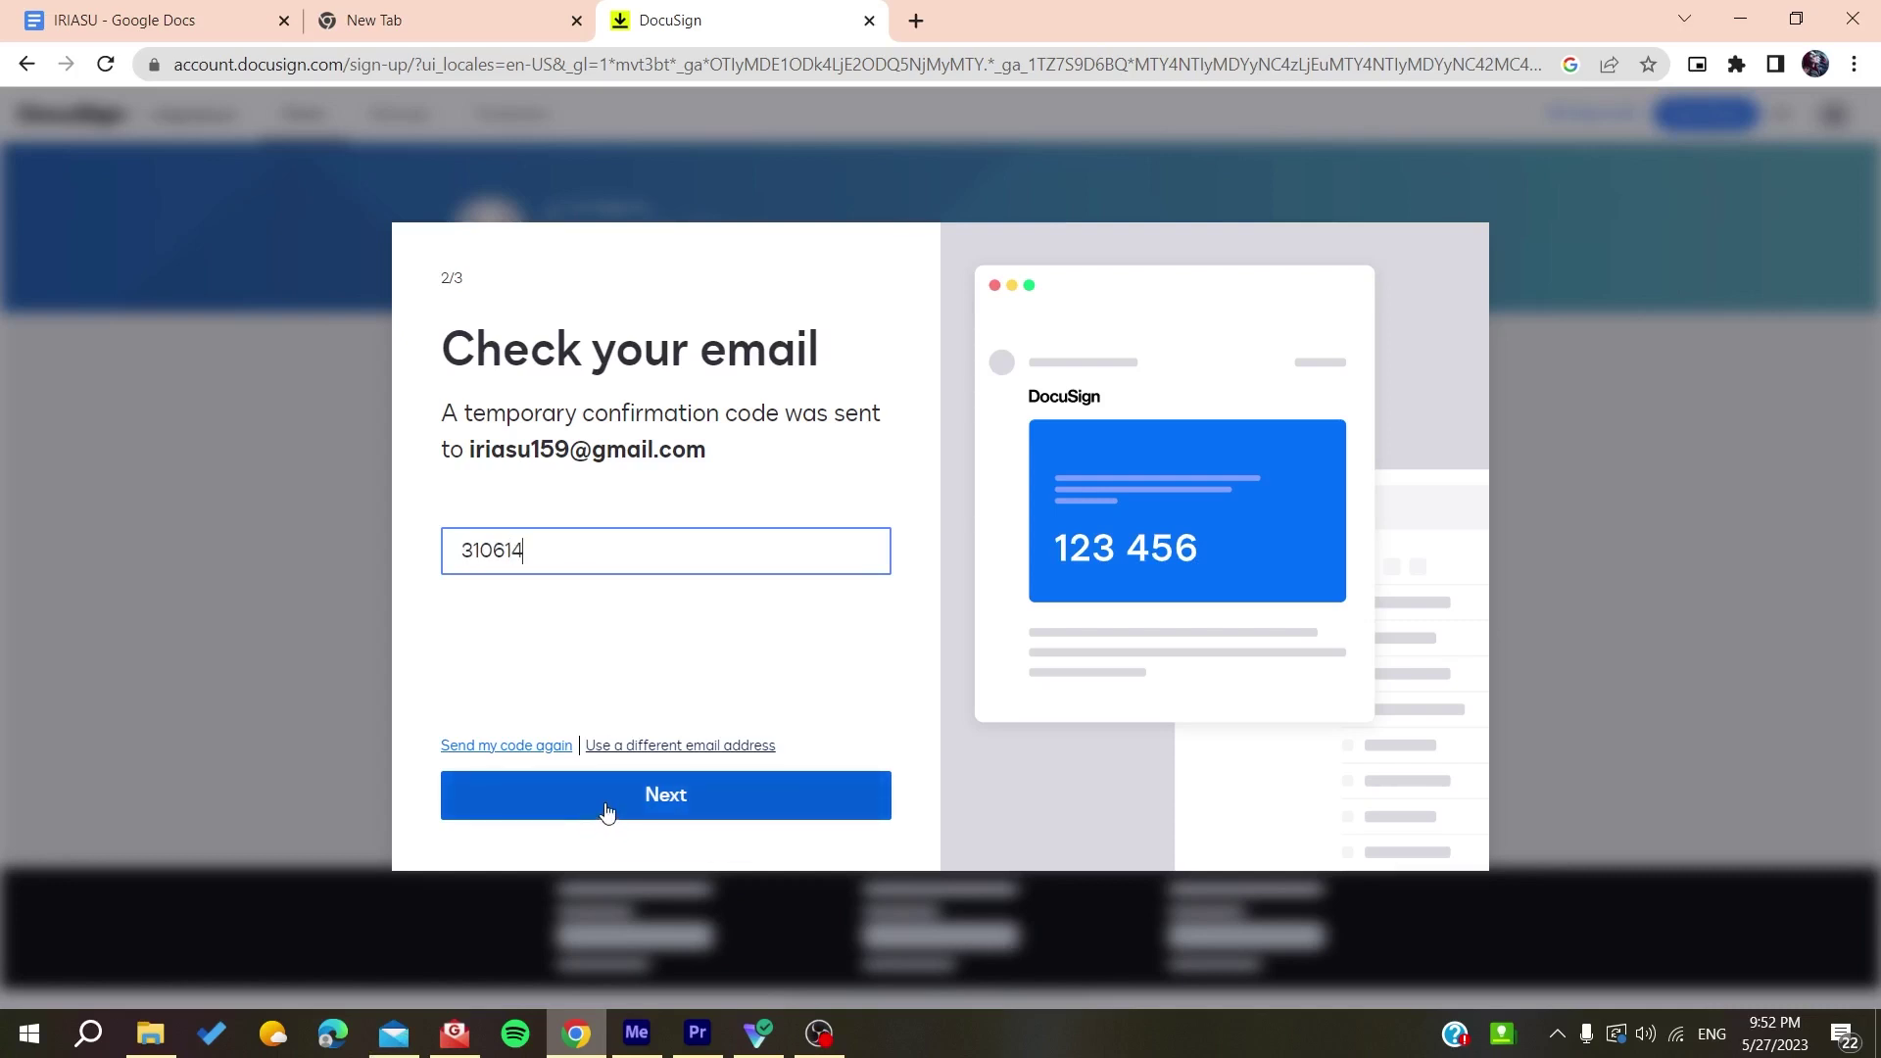
{"action": "left_click", "coordinate": [606, 811]}
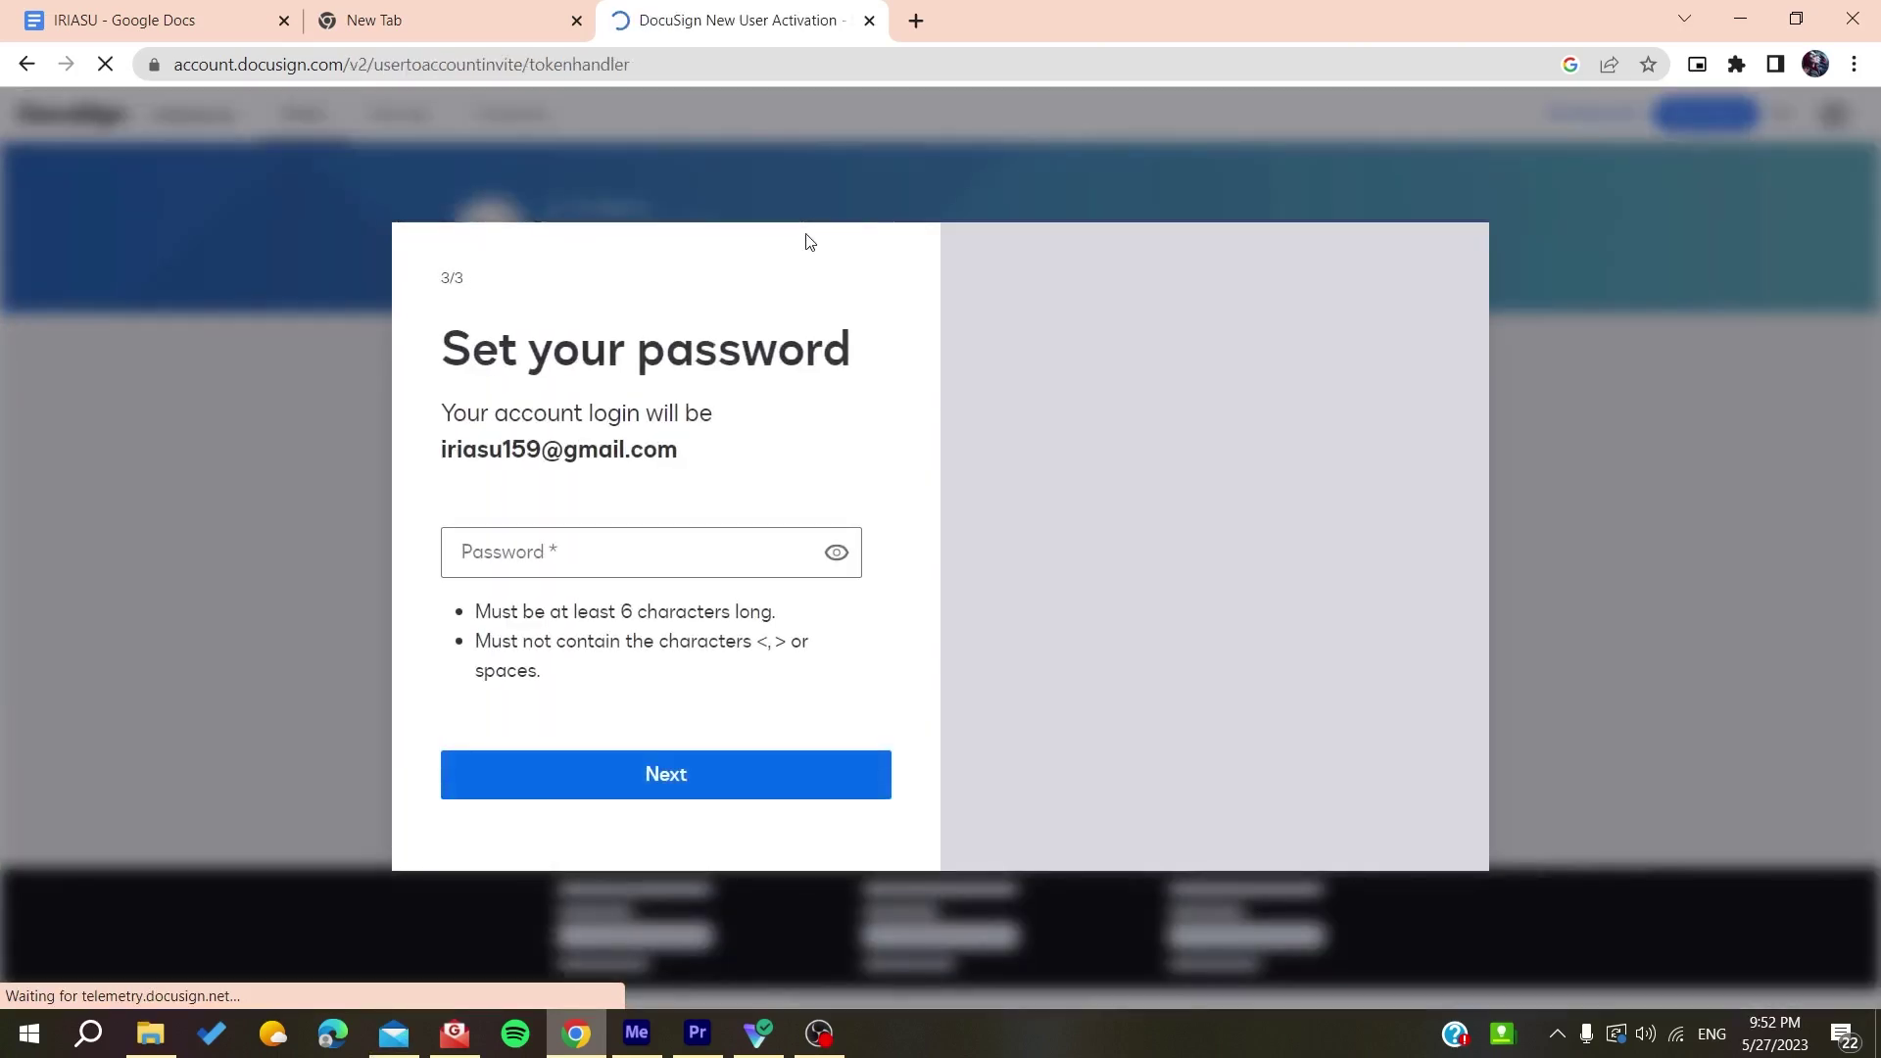
Step: Enter a password for the new account and submit it
{"action": "left_click", "coordinate": [585, 540]}
{"action": "type", "text": "I"}
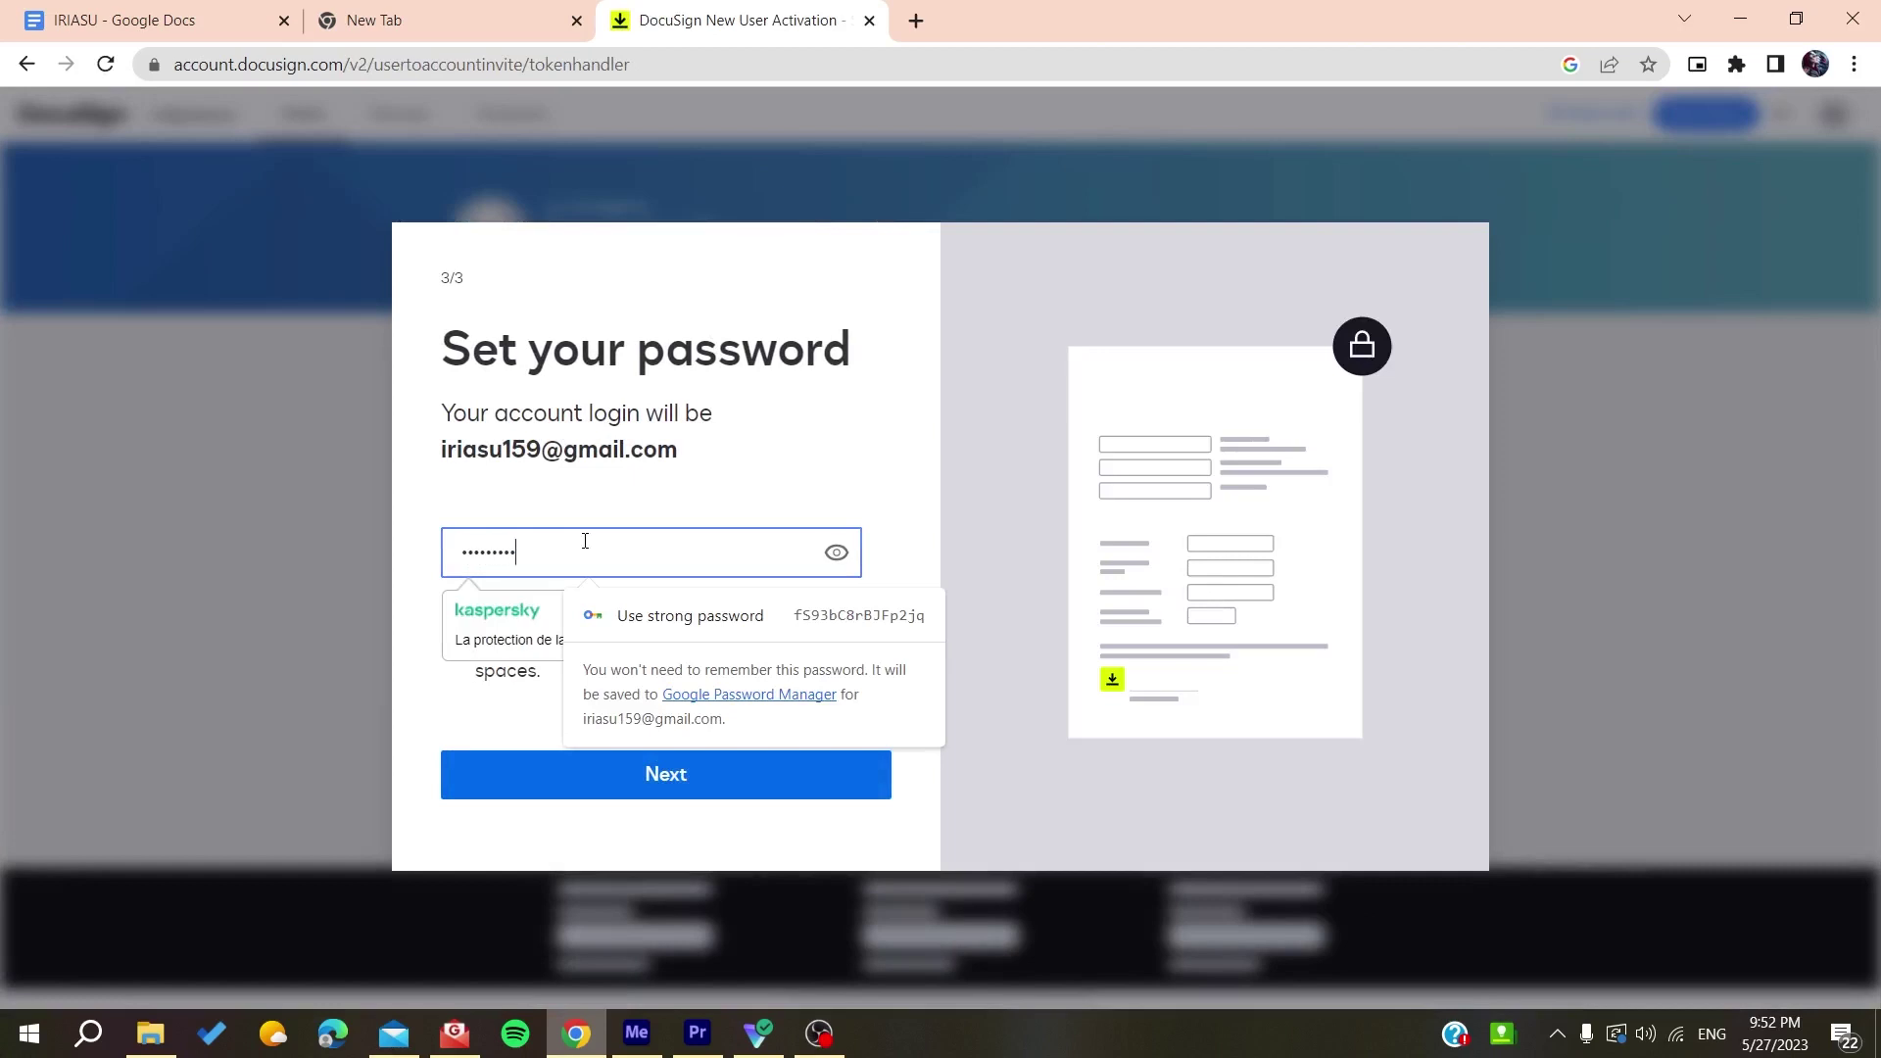
{"action": "left_click", "coordinate": [491, 784]}
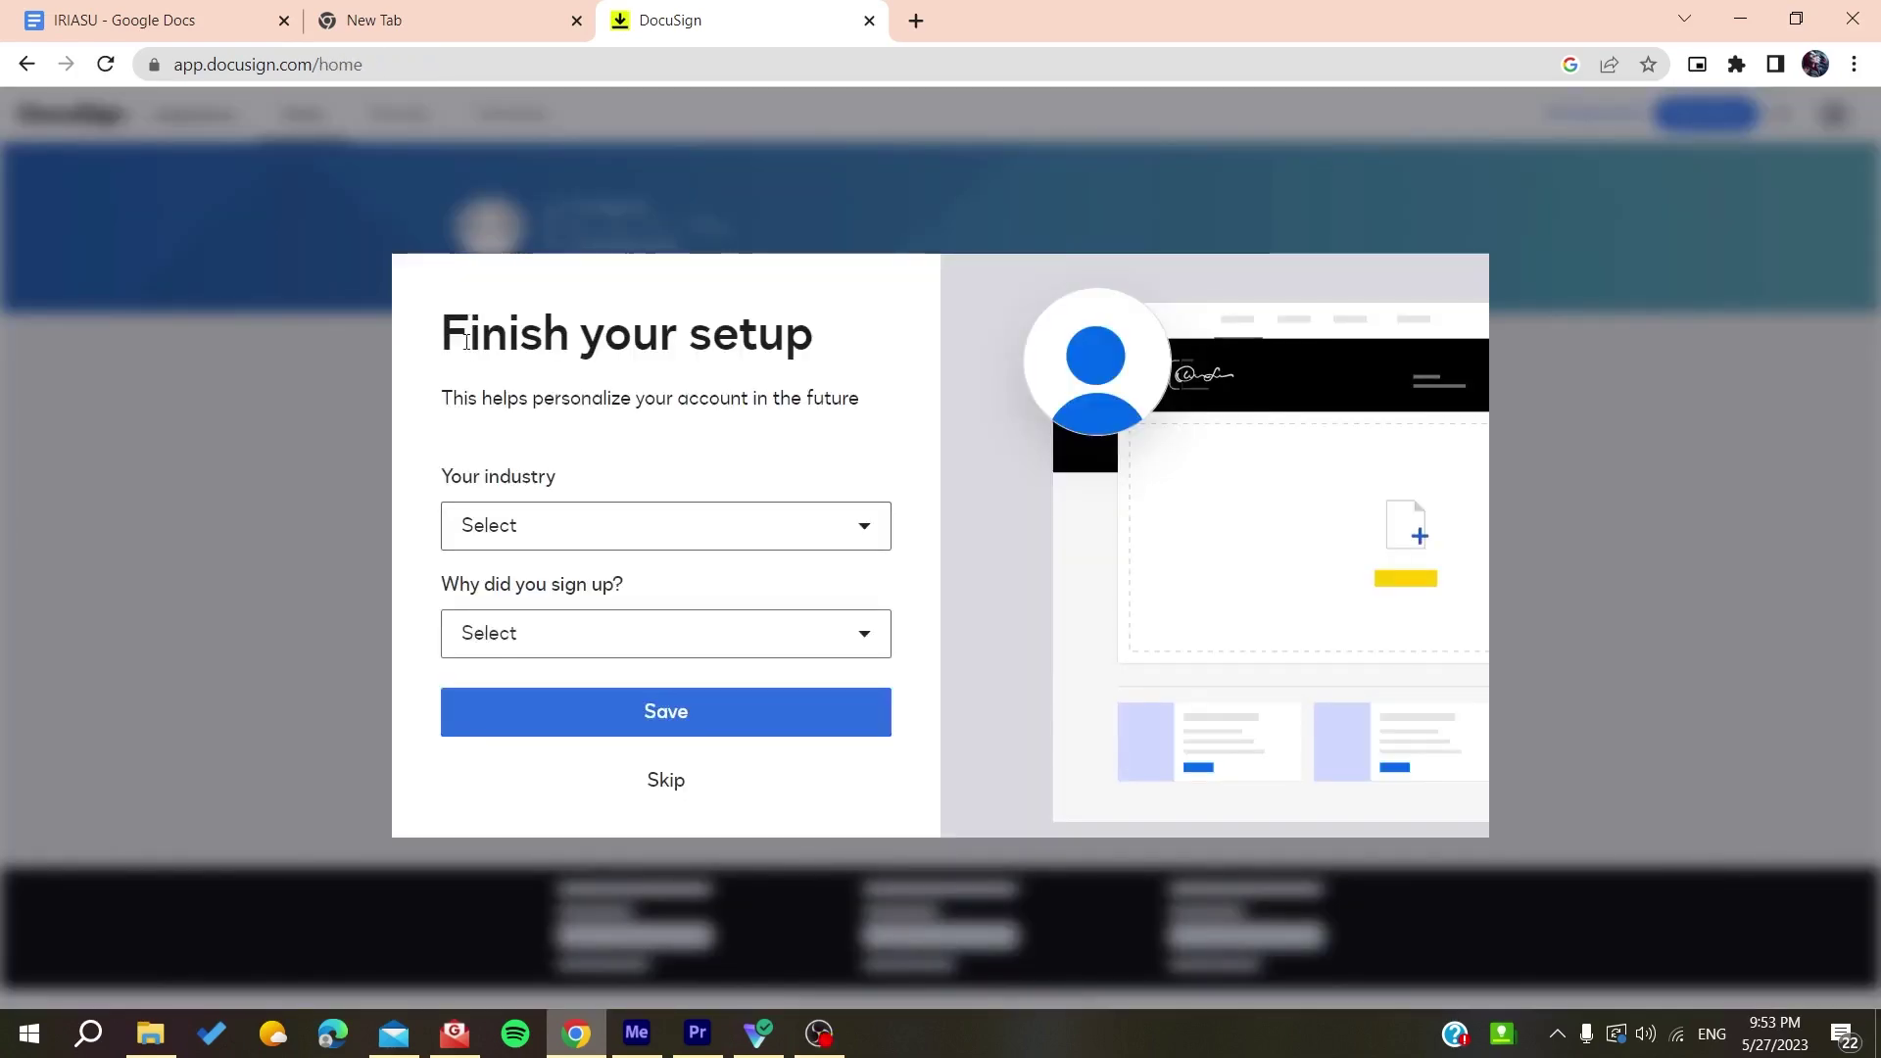
Step: Skip the setup questions and the explore-sending prompt to reach the eSignature Home dashboard
{"action": "left_click_drag", "start_coordinate": [466, 340], "coordinate": [880, 353]}
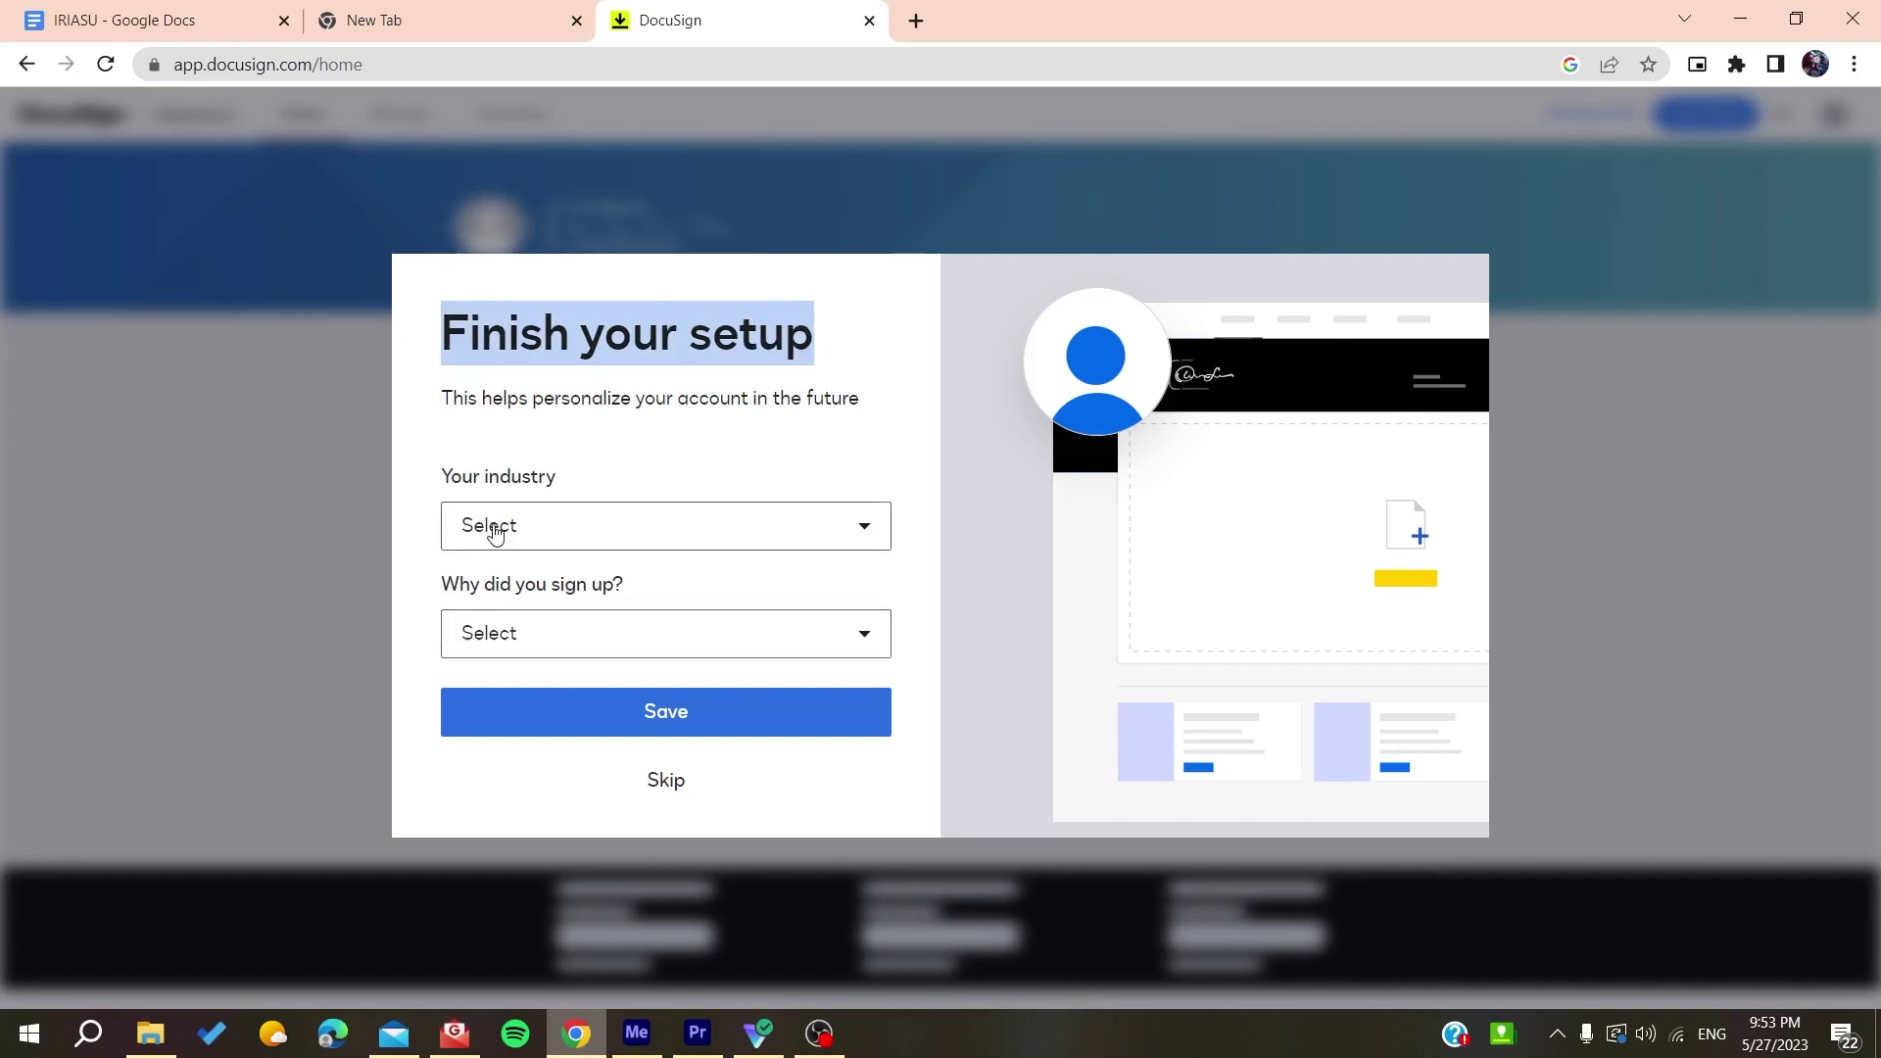
{"action": "left_click", "coordinate": [666, 799]}
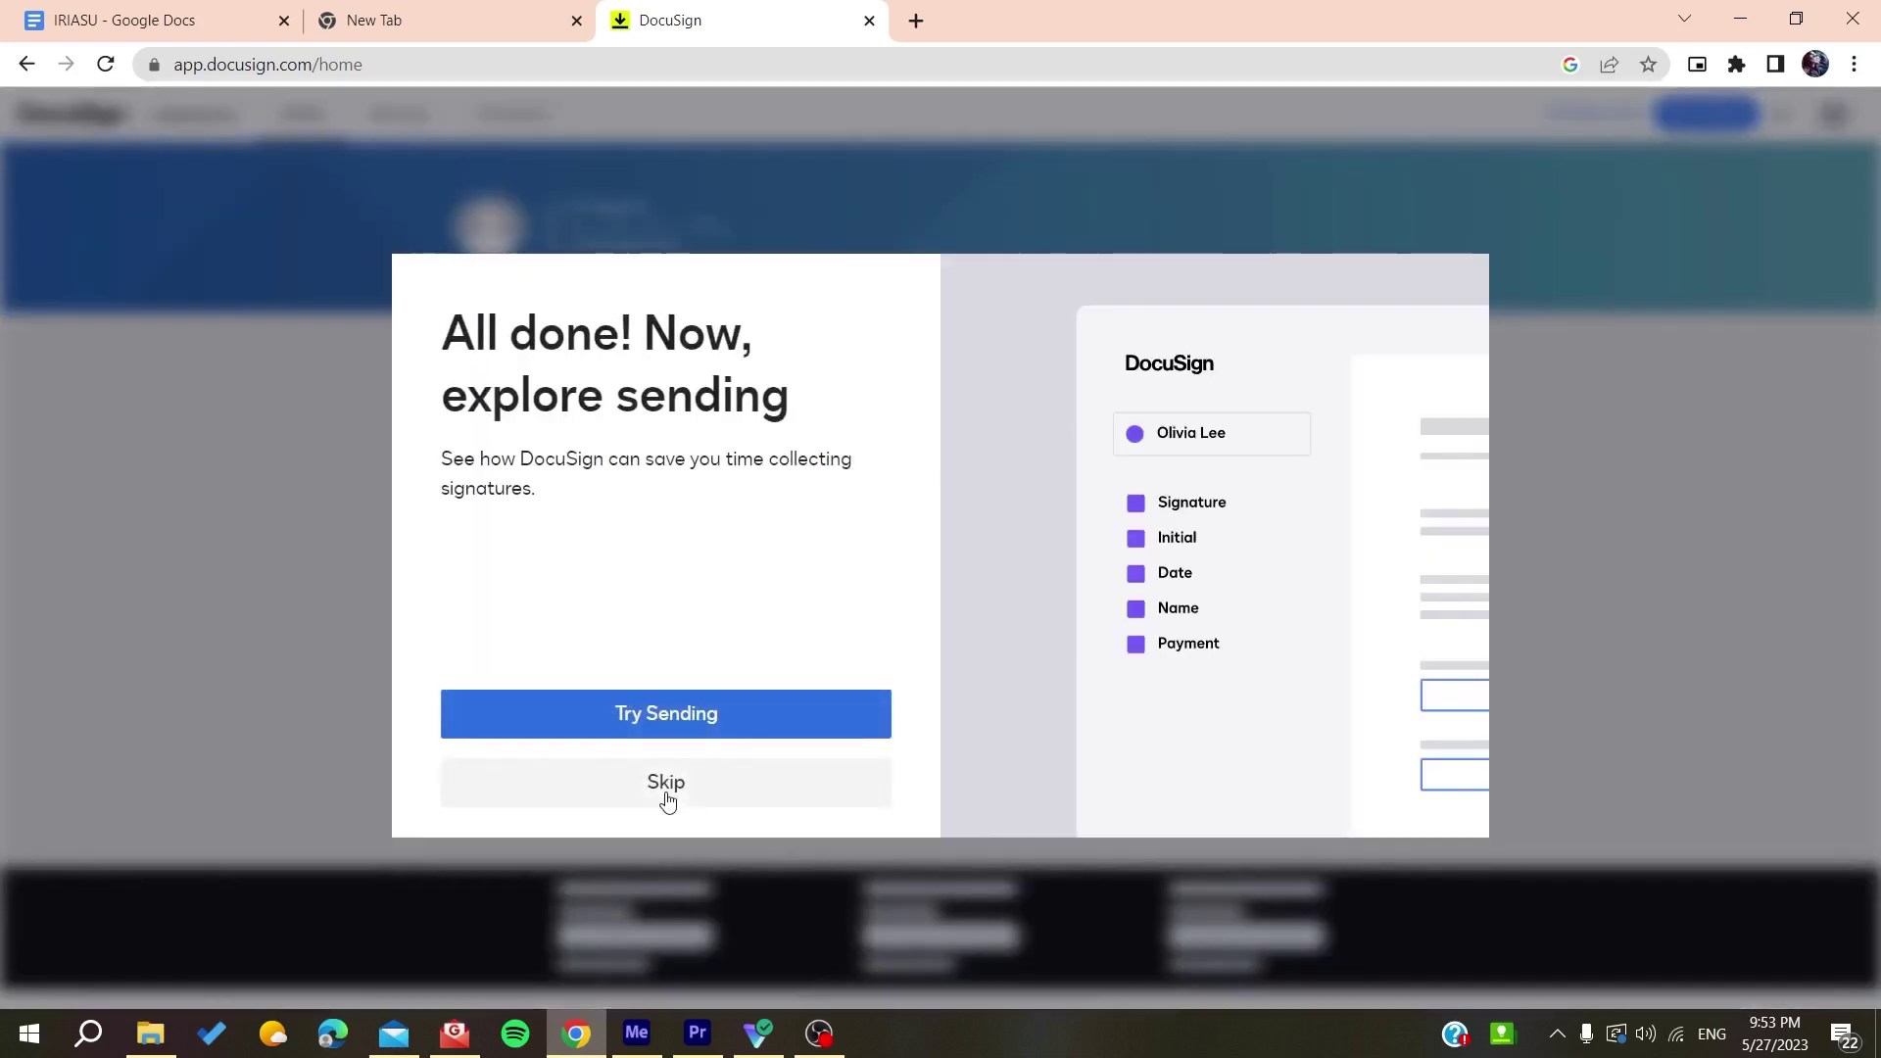
{"action": "left_click", "coordinate": [651, 784]}
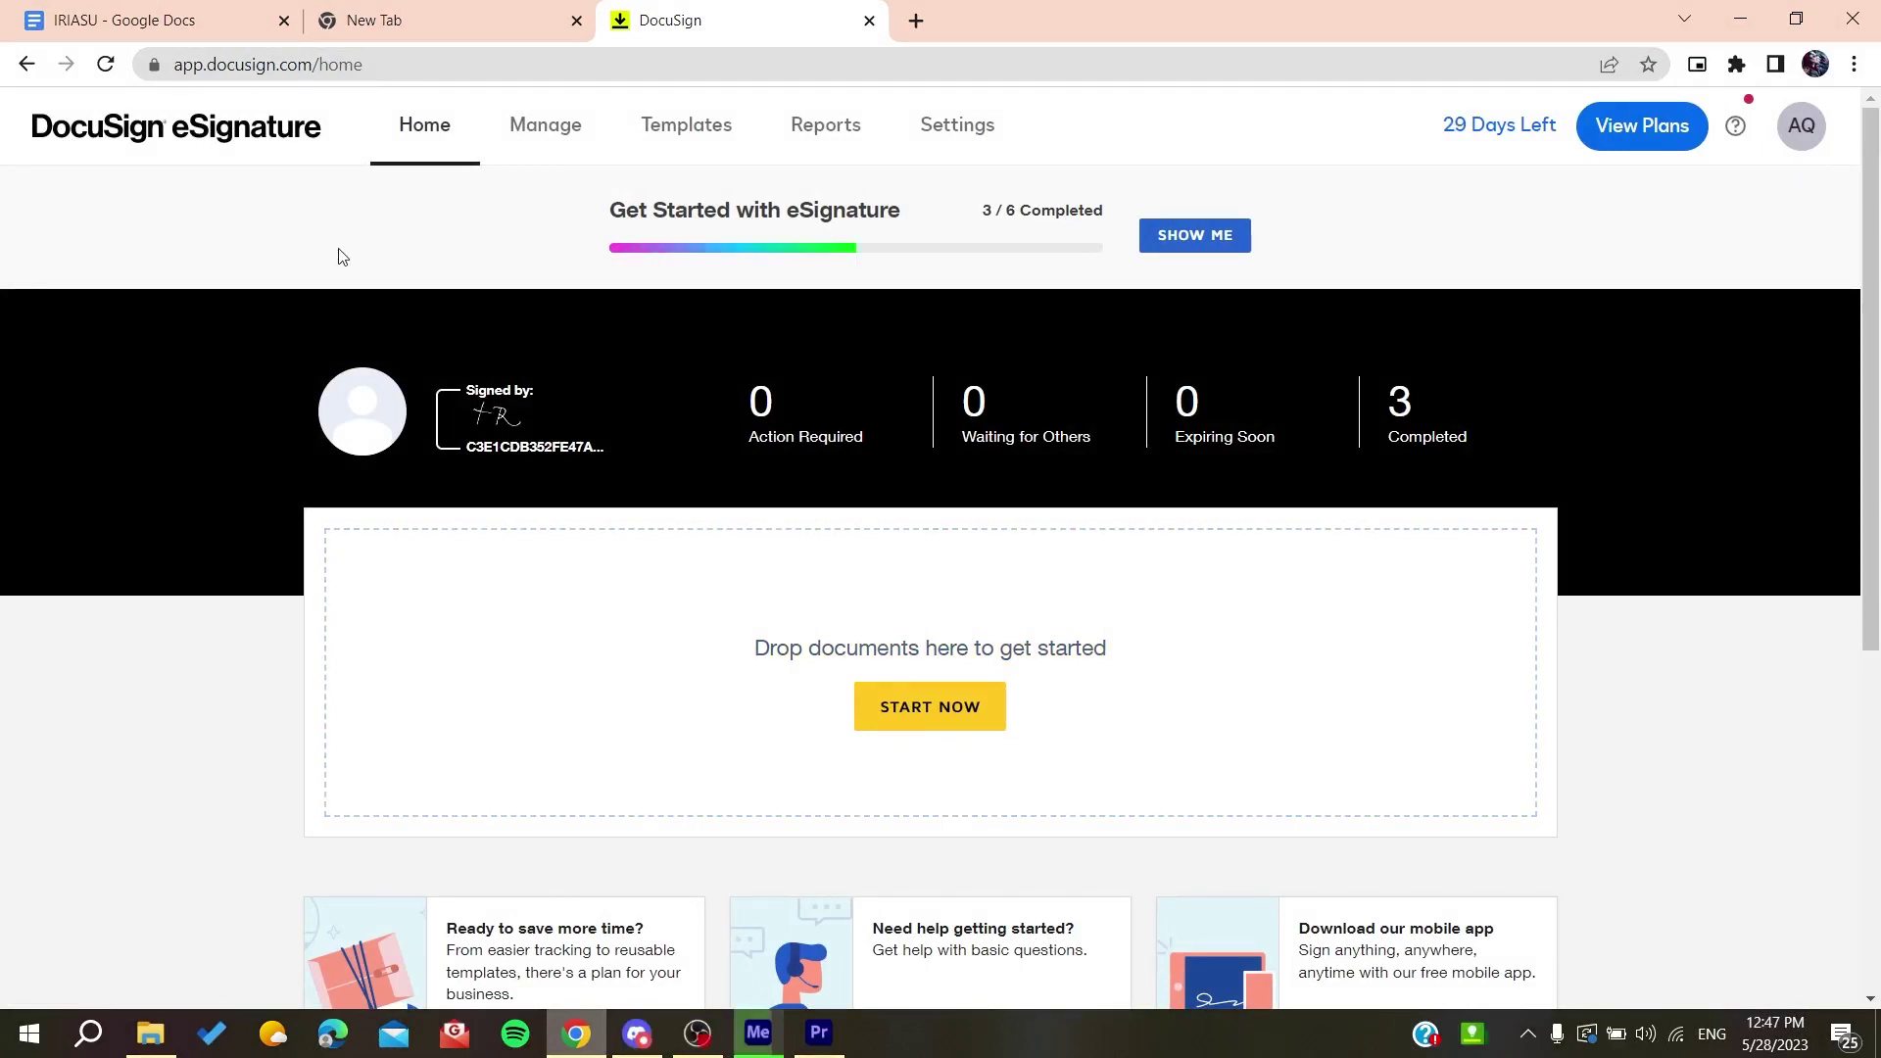
Step: From the account menu's Manage Profile page, choose UPDATE under Email Address
{"action": "left_click", "coordinate": [1797, 139]}
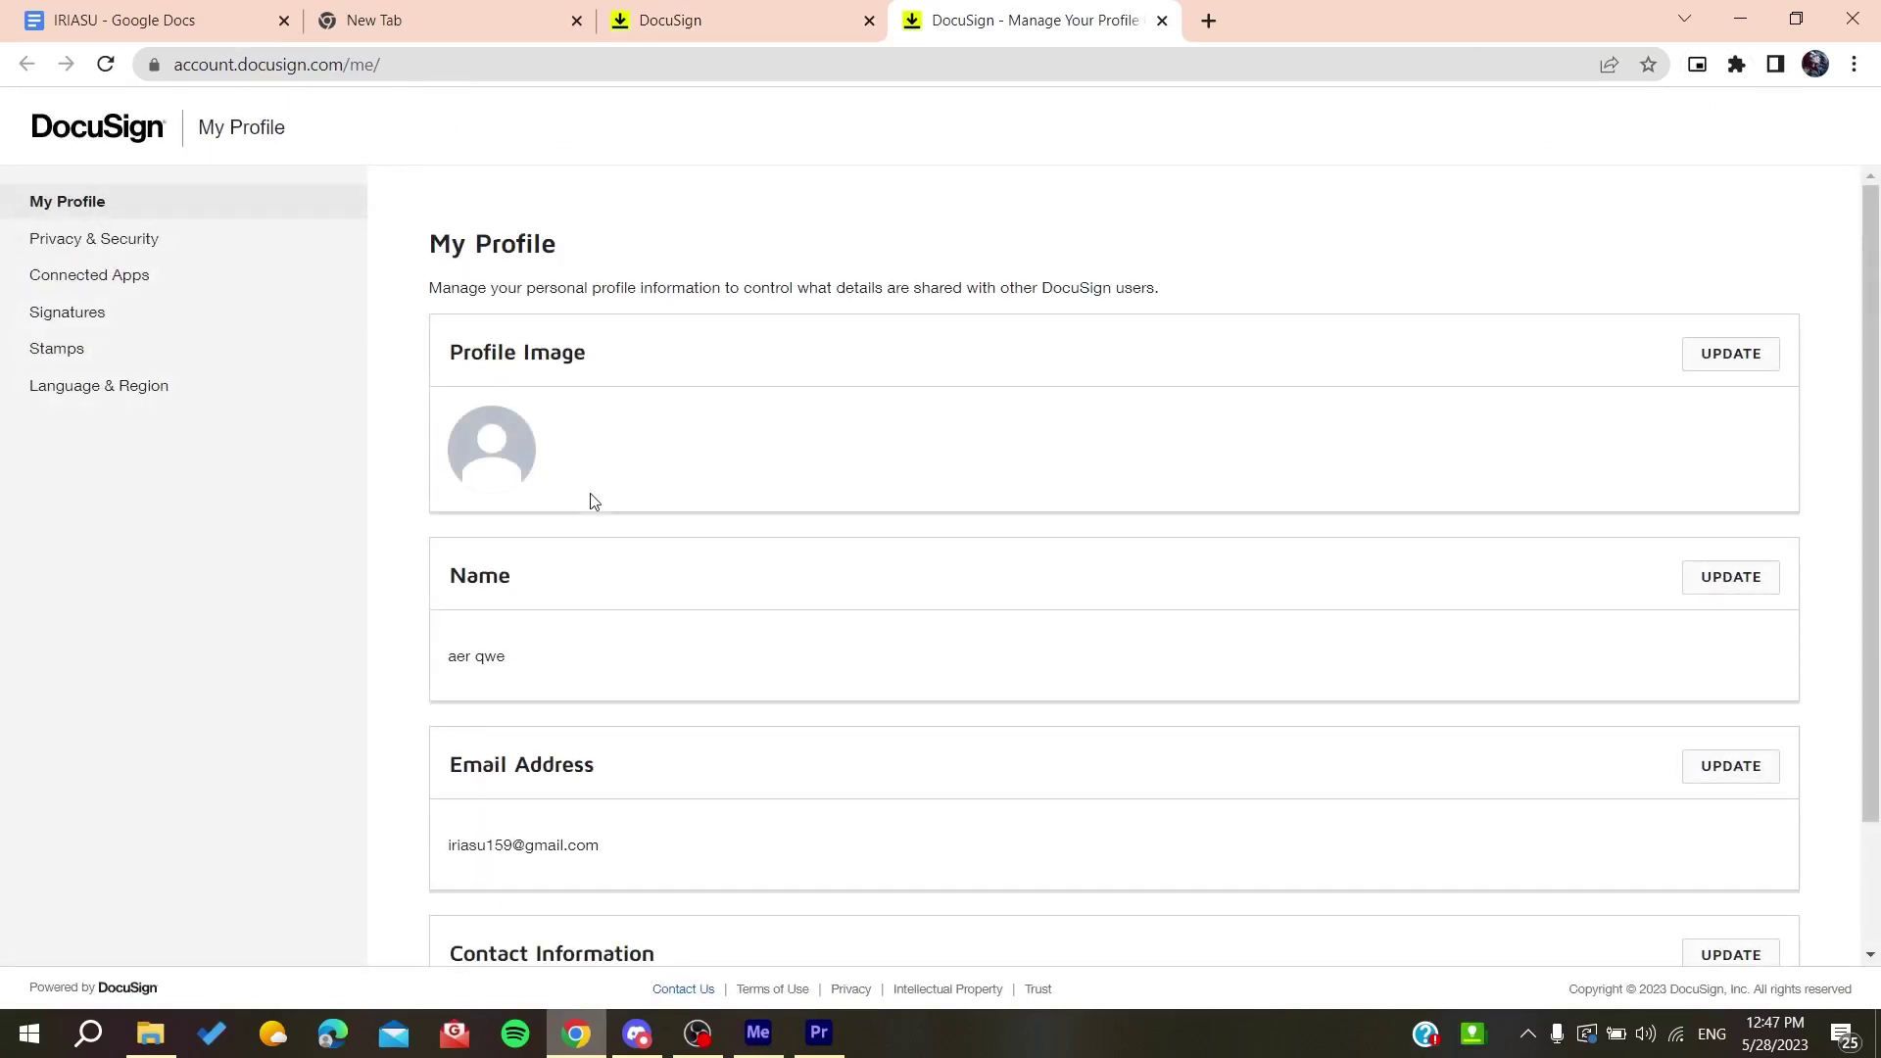
{"action": "left_click_drag", "start_coordinate": [479, 744], "coordinate": [1084, 777]}
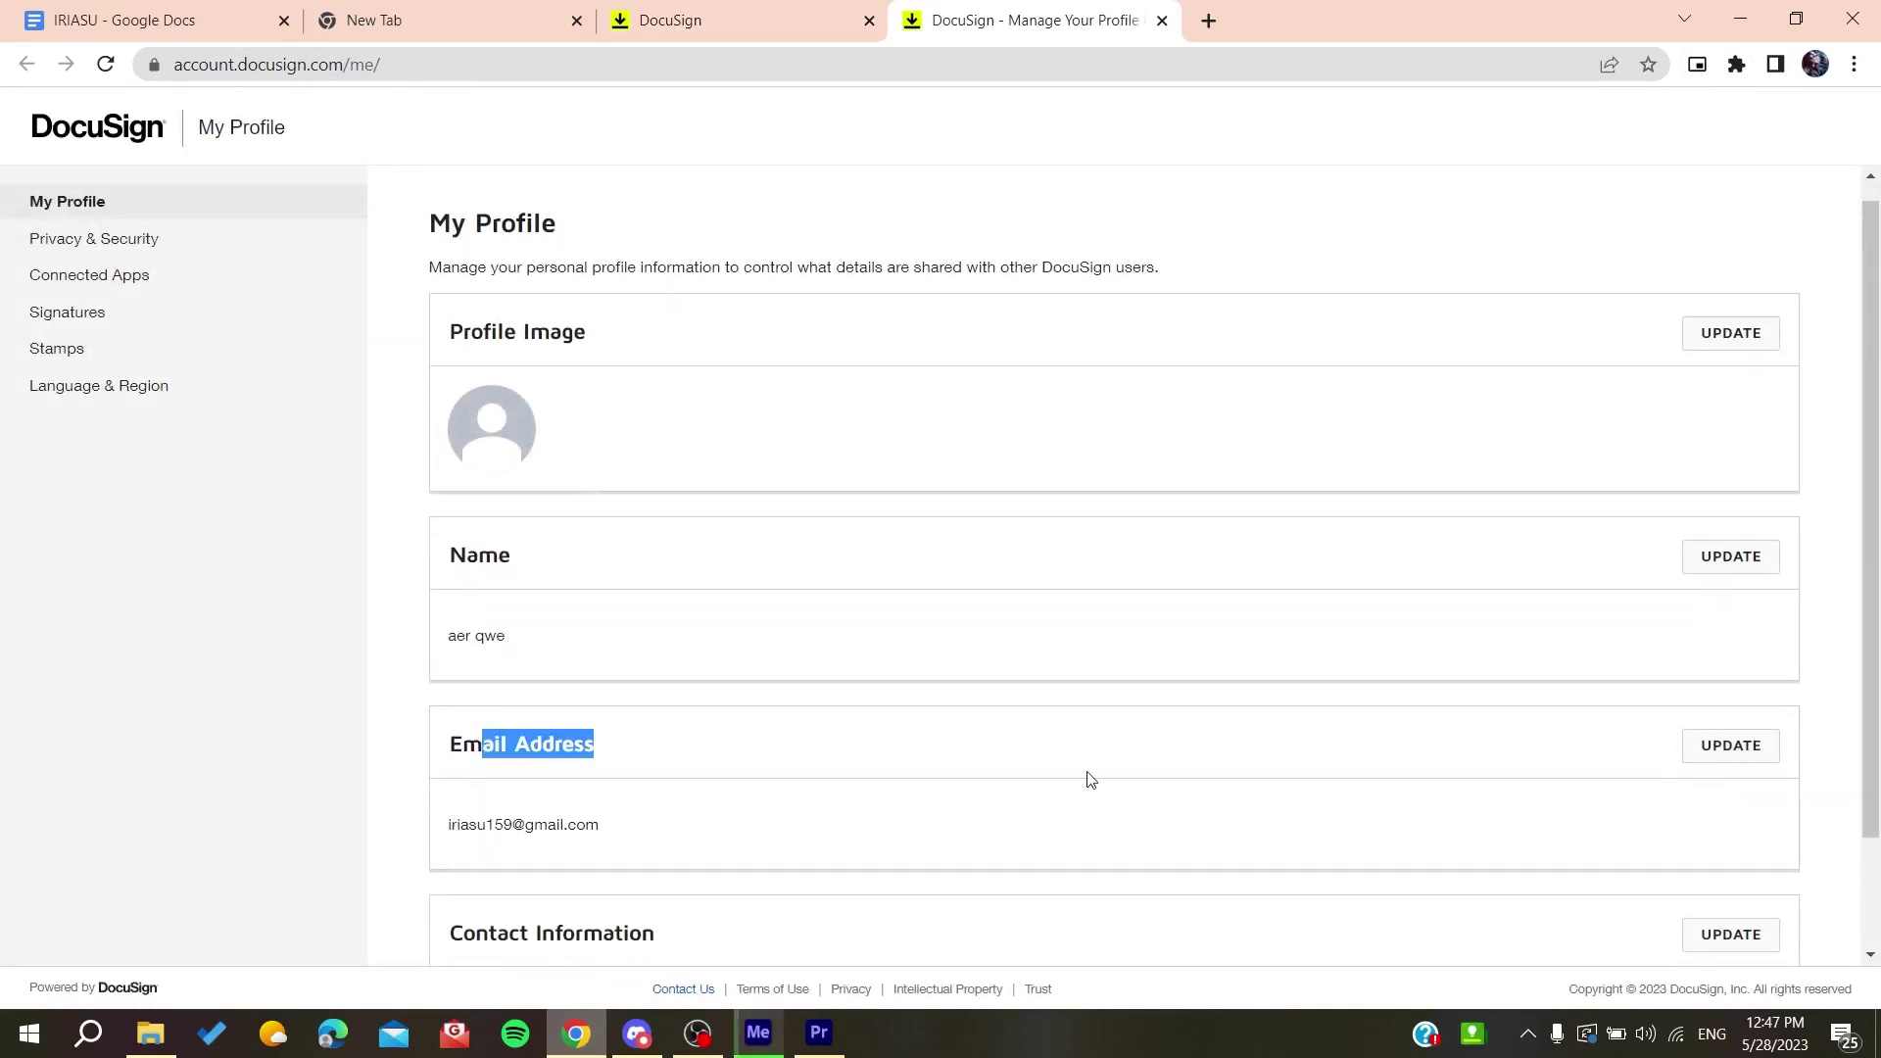
{"action": "left_click", "coordinate": [1083, 777]}
{"action": "left_click", "coordinate": [1728, 750]}
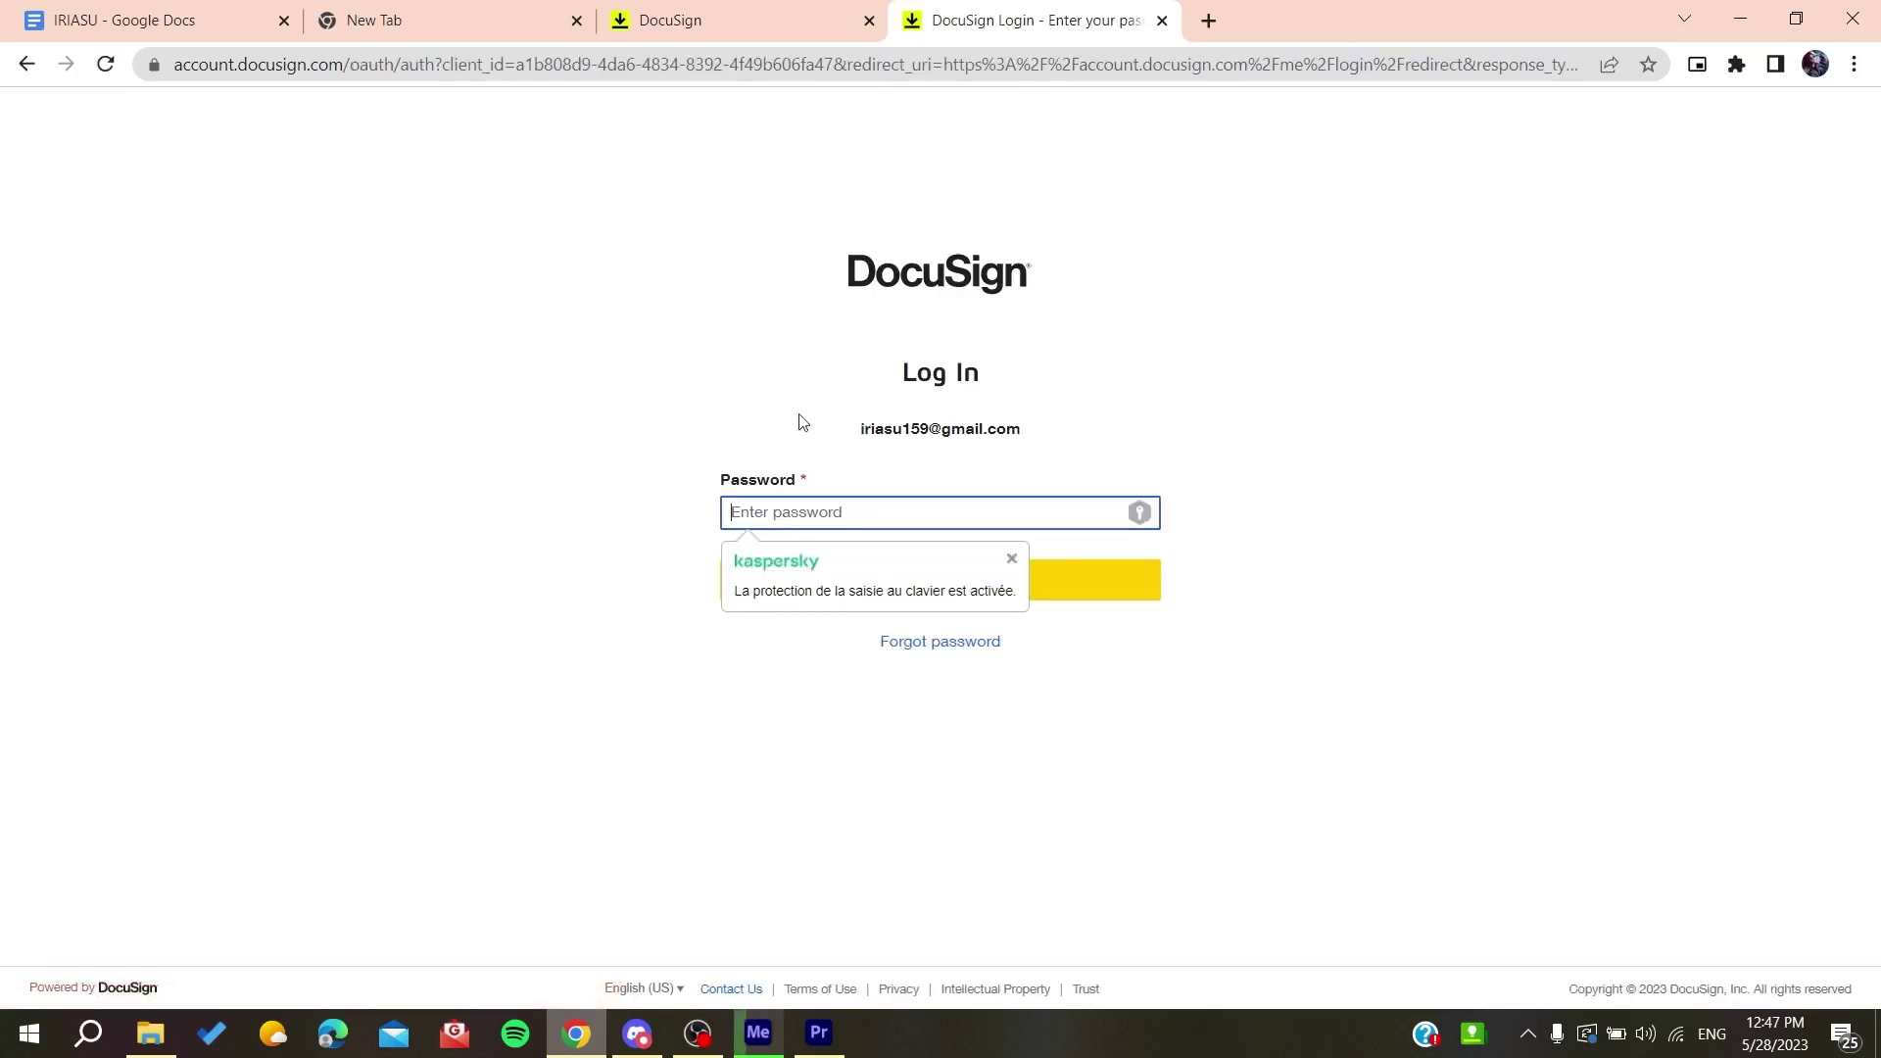
Step: Re-enter the account password to log in, retrying after the first attempt fails
{"action": "left_click", "coordinate": [1011, 558]}
{"action": "type", "text": "•••"}
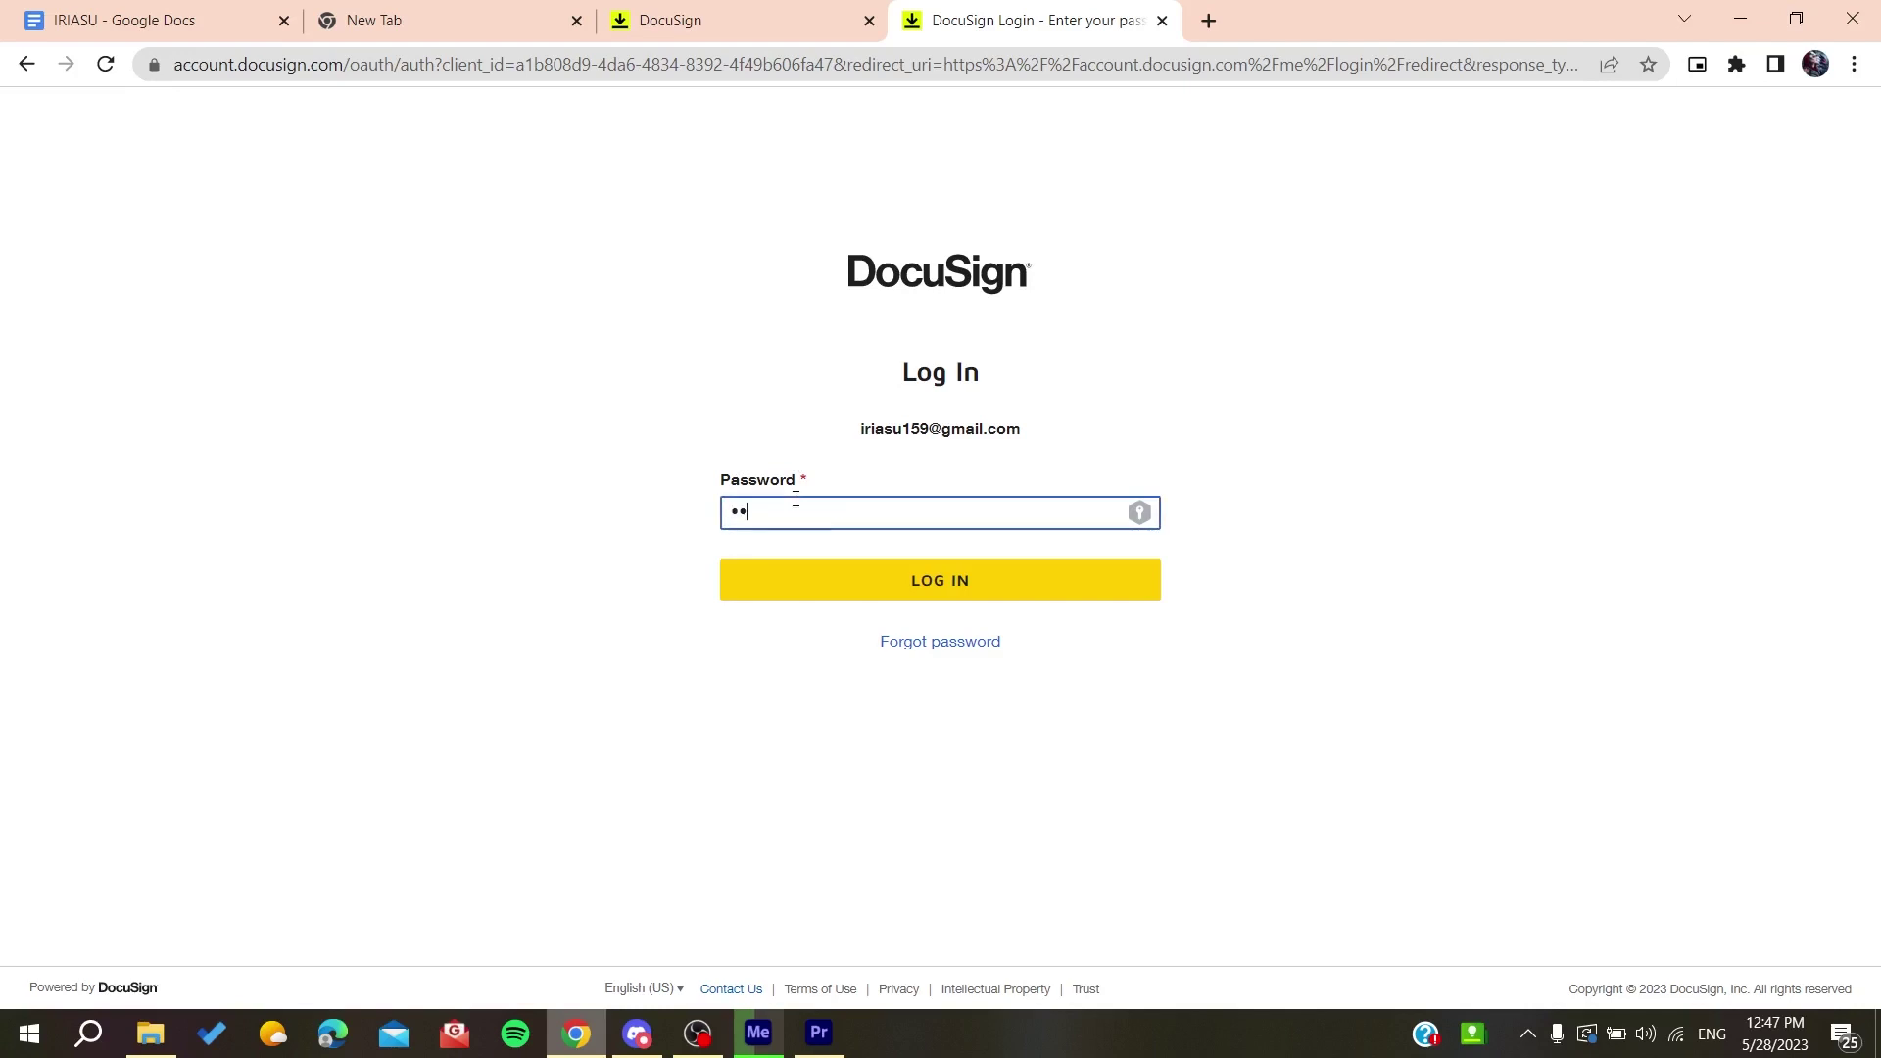
{"action": "type", "text": "•••••"}
{"action": "key", "text": "Return"}
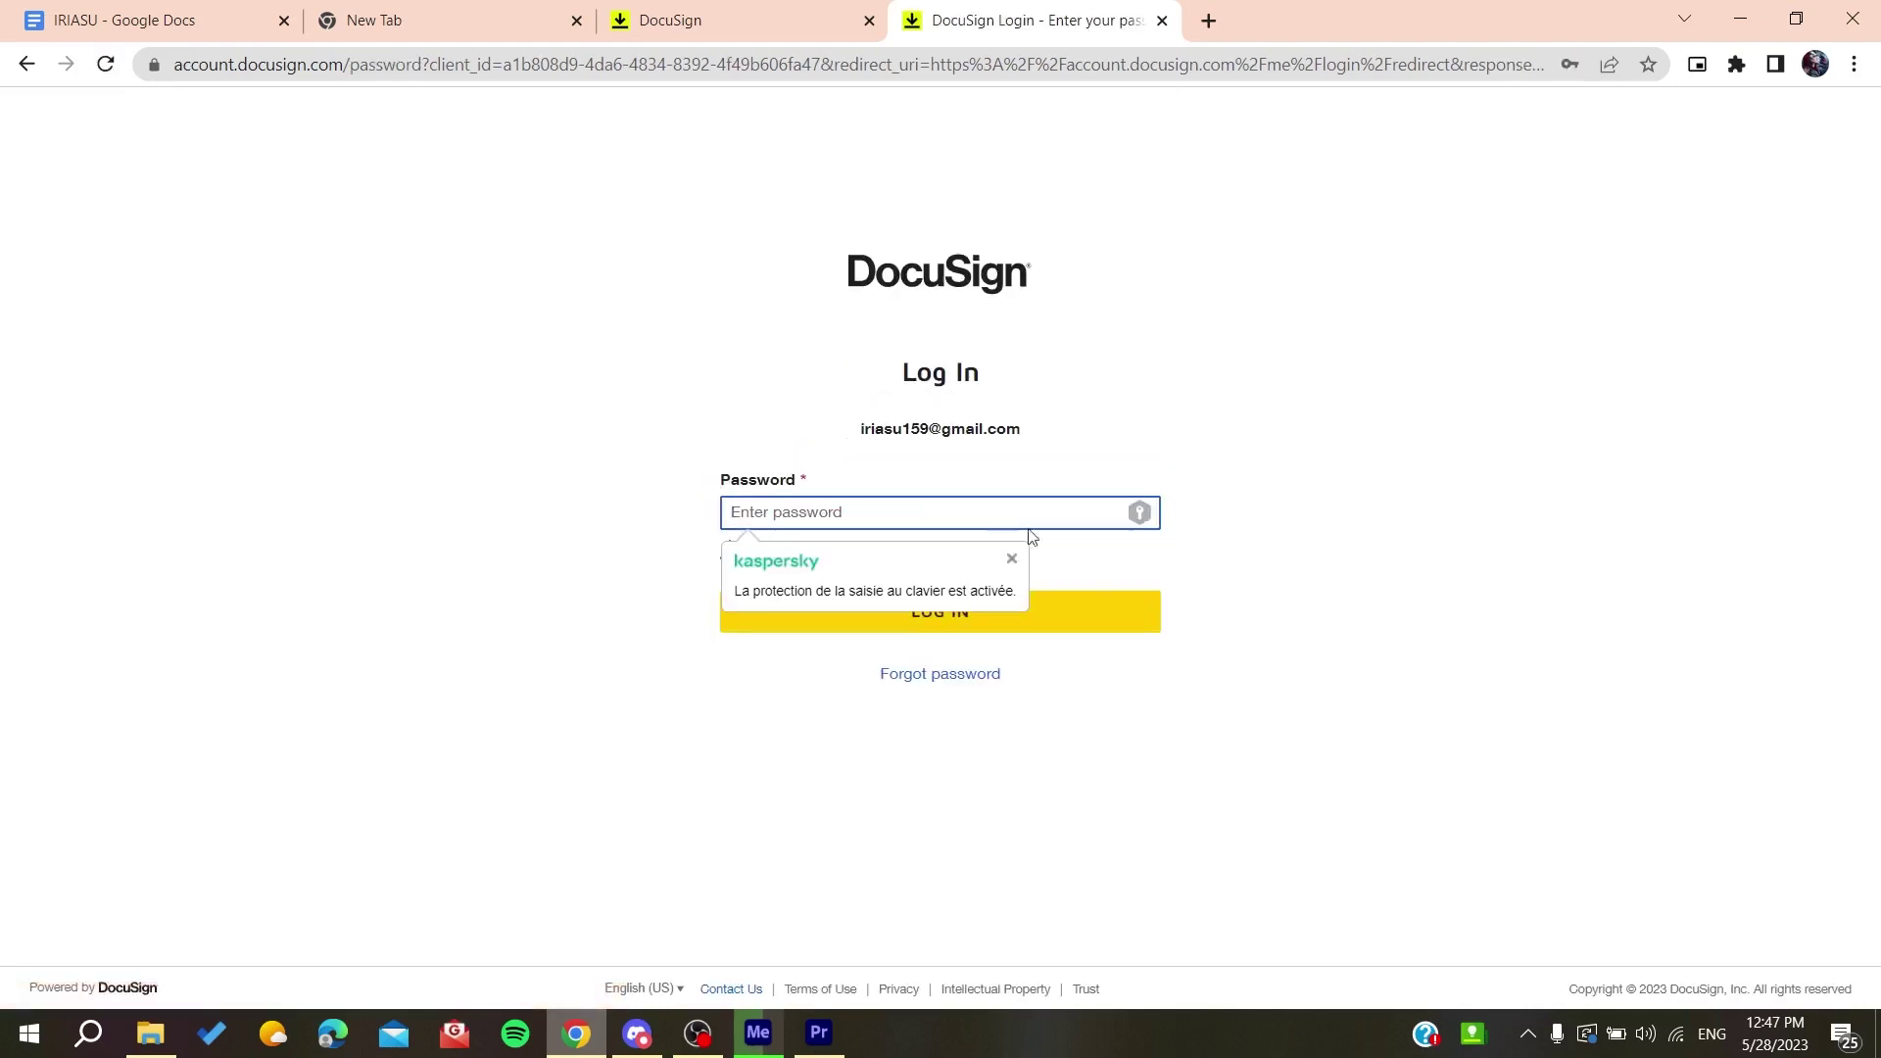
{"action": "left_click", "coordinate": [1014, 557]}
{"action": "left_click", "coordinate": [938, 520]}
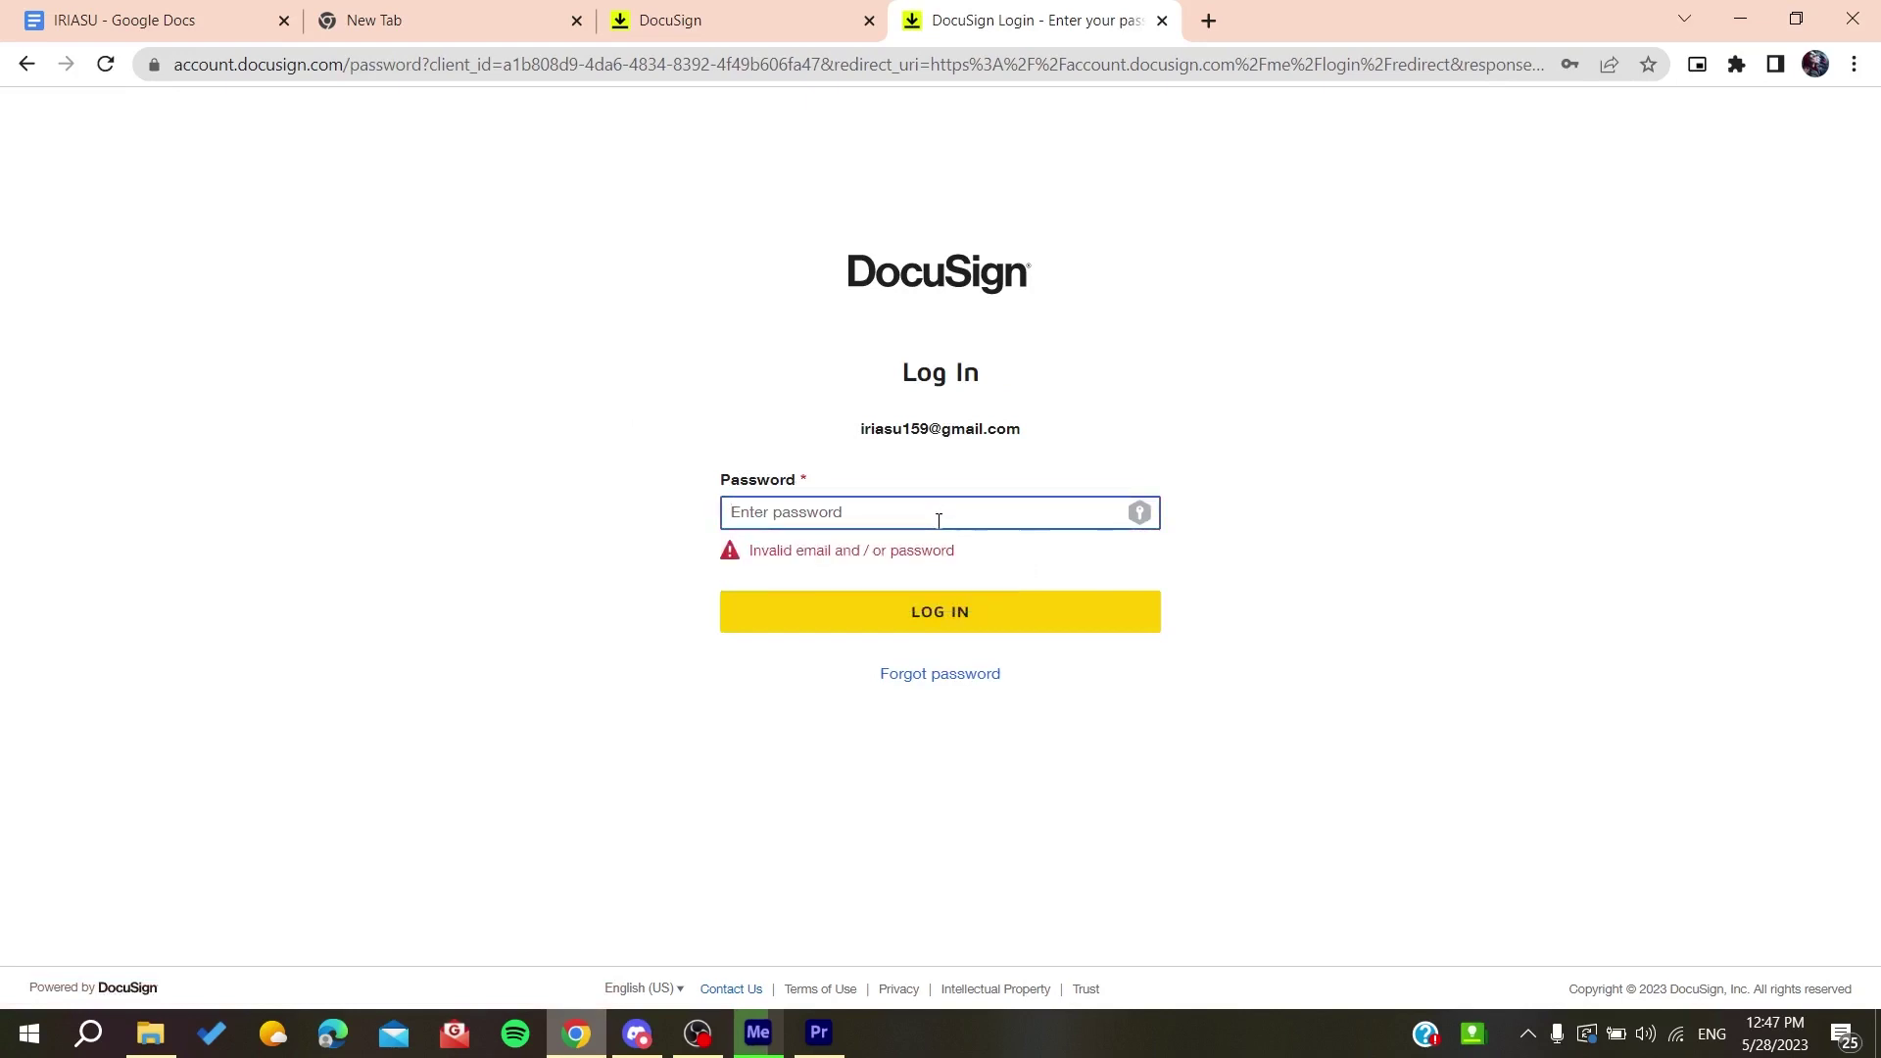
{"action": "type", "text": "•••••••••"}
{"action": "key", "text": "Return"}
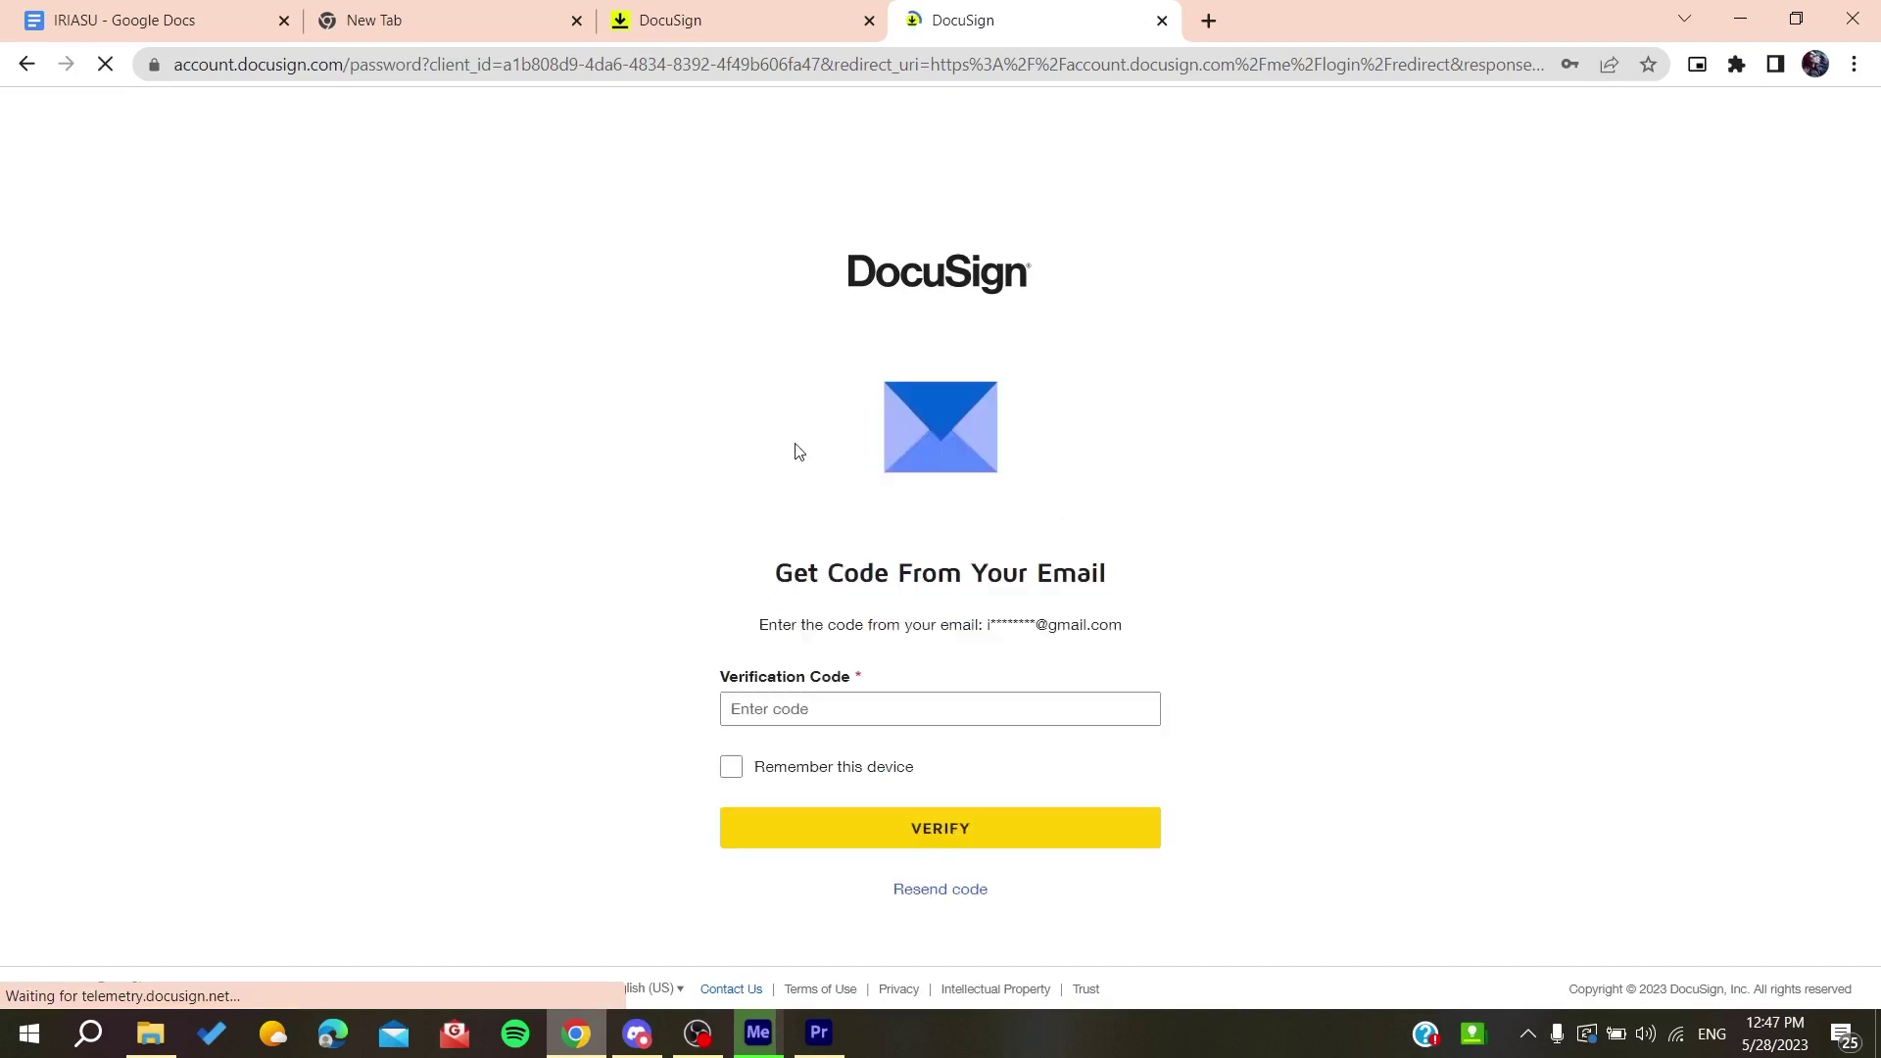
{"action": "double_click", "coordinate": [916, 702]}
{"action": "left_click", "coordinate": [749, 621]}
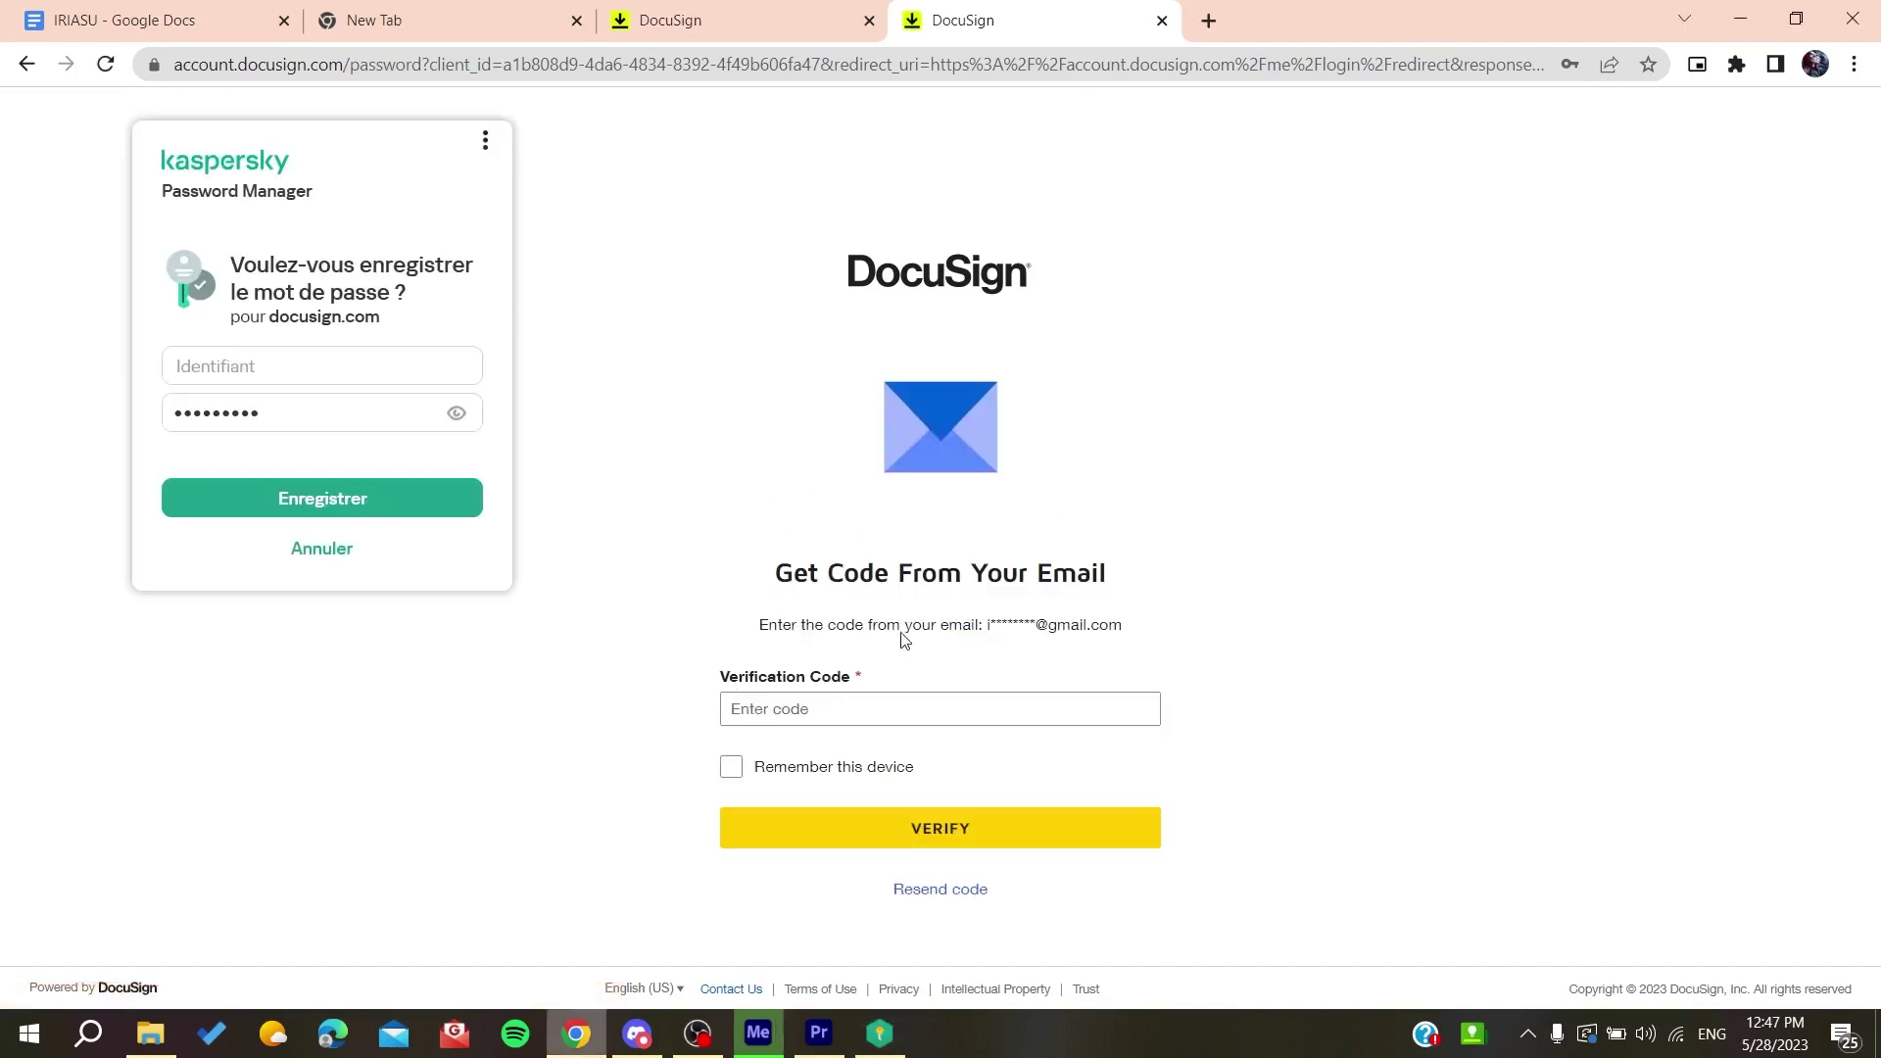
{"action": "left_click_drag", "start_coordinate": [899, 632], "coordinate": [1132, 632]}
{"action": "left_click", "coordinate": [915, 698]}
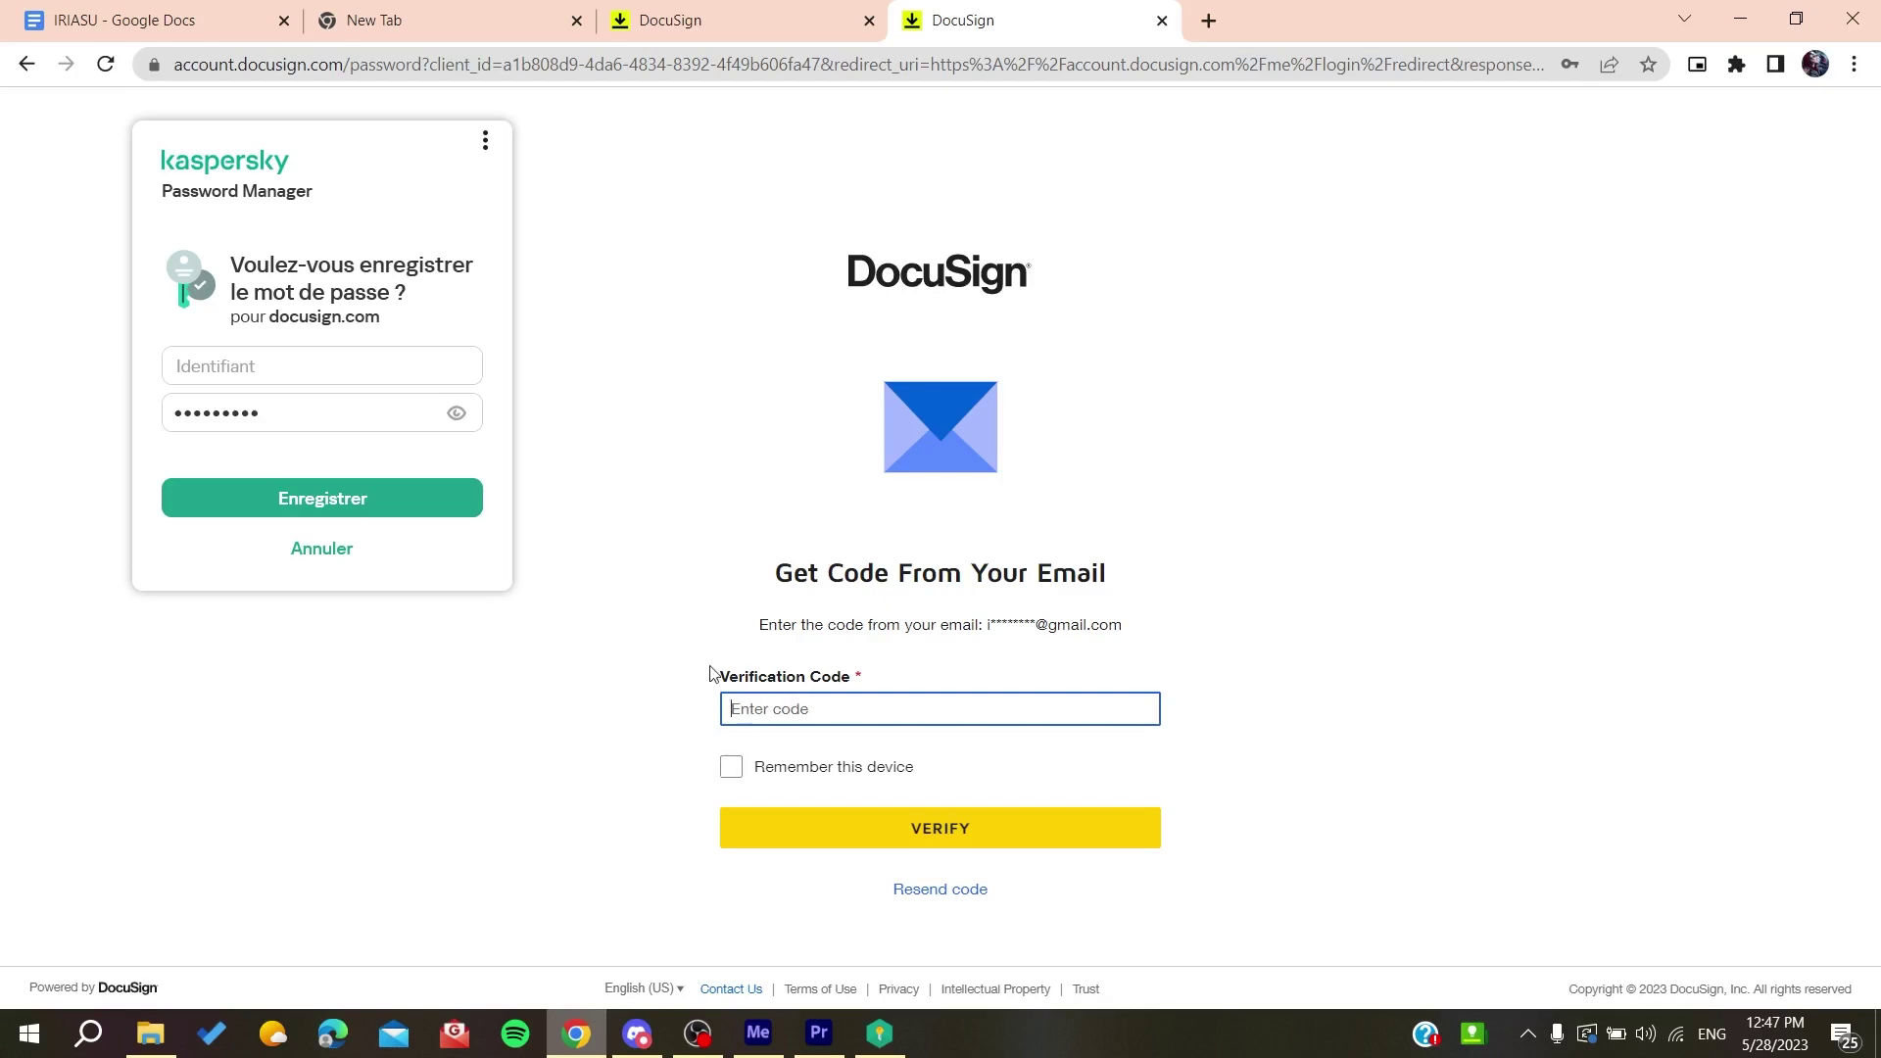
{"action": "left_click_drag", "start_coordinate": [984, 628], "coordinate": [1136, 630]}
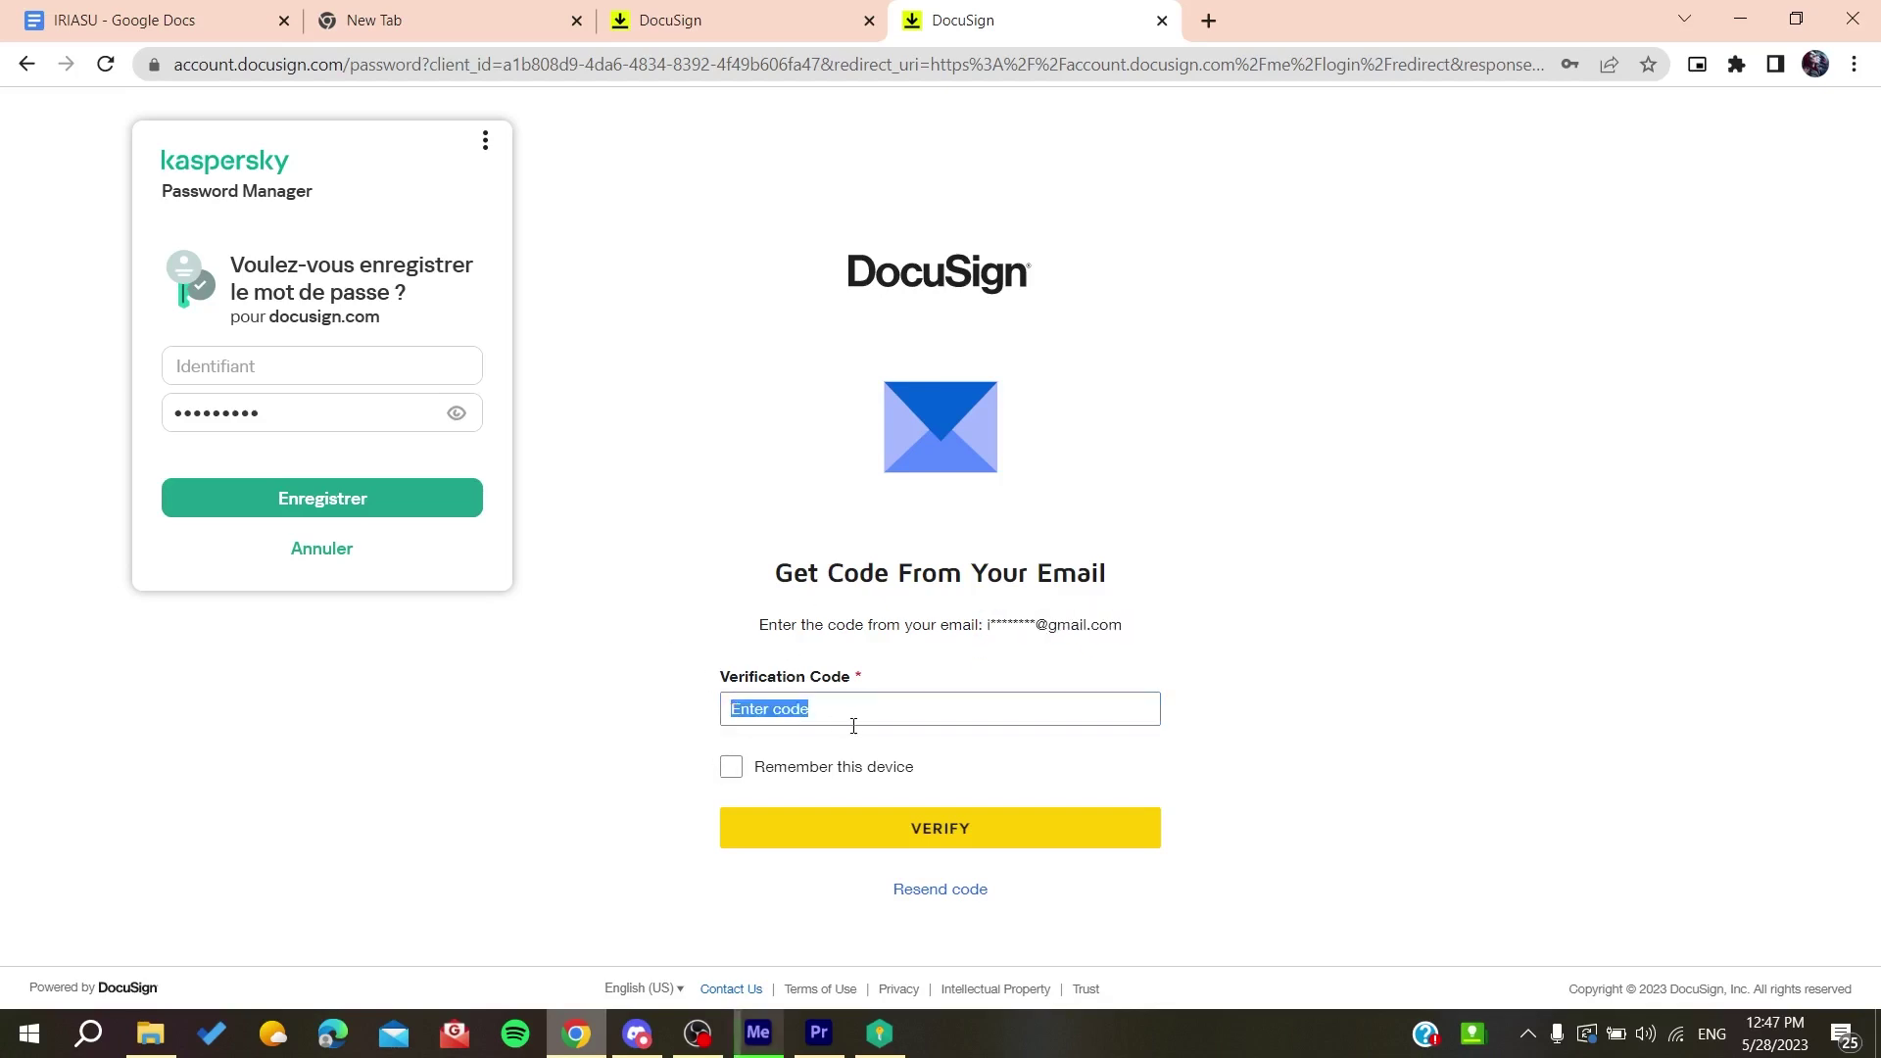
{"action": "left_click_drag", "start_coordinate": [724, 709], "coordinate": [855, 739]}
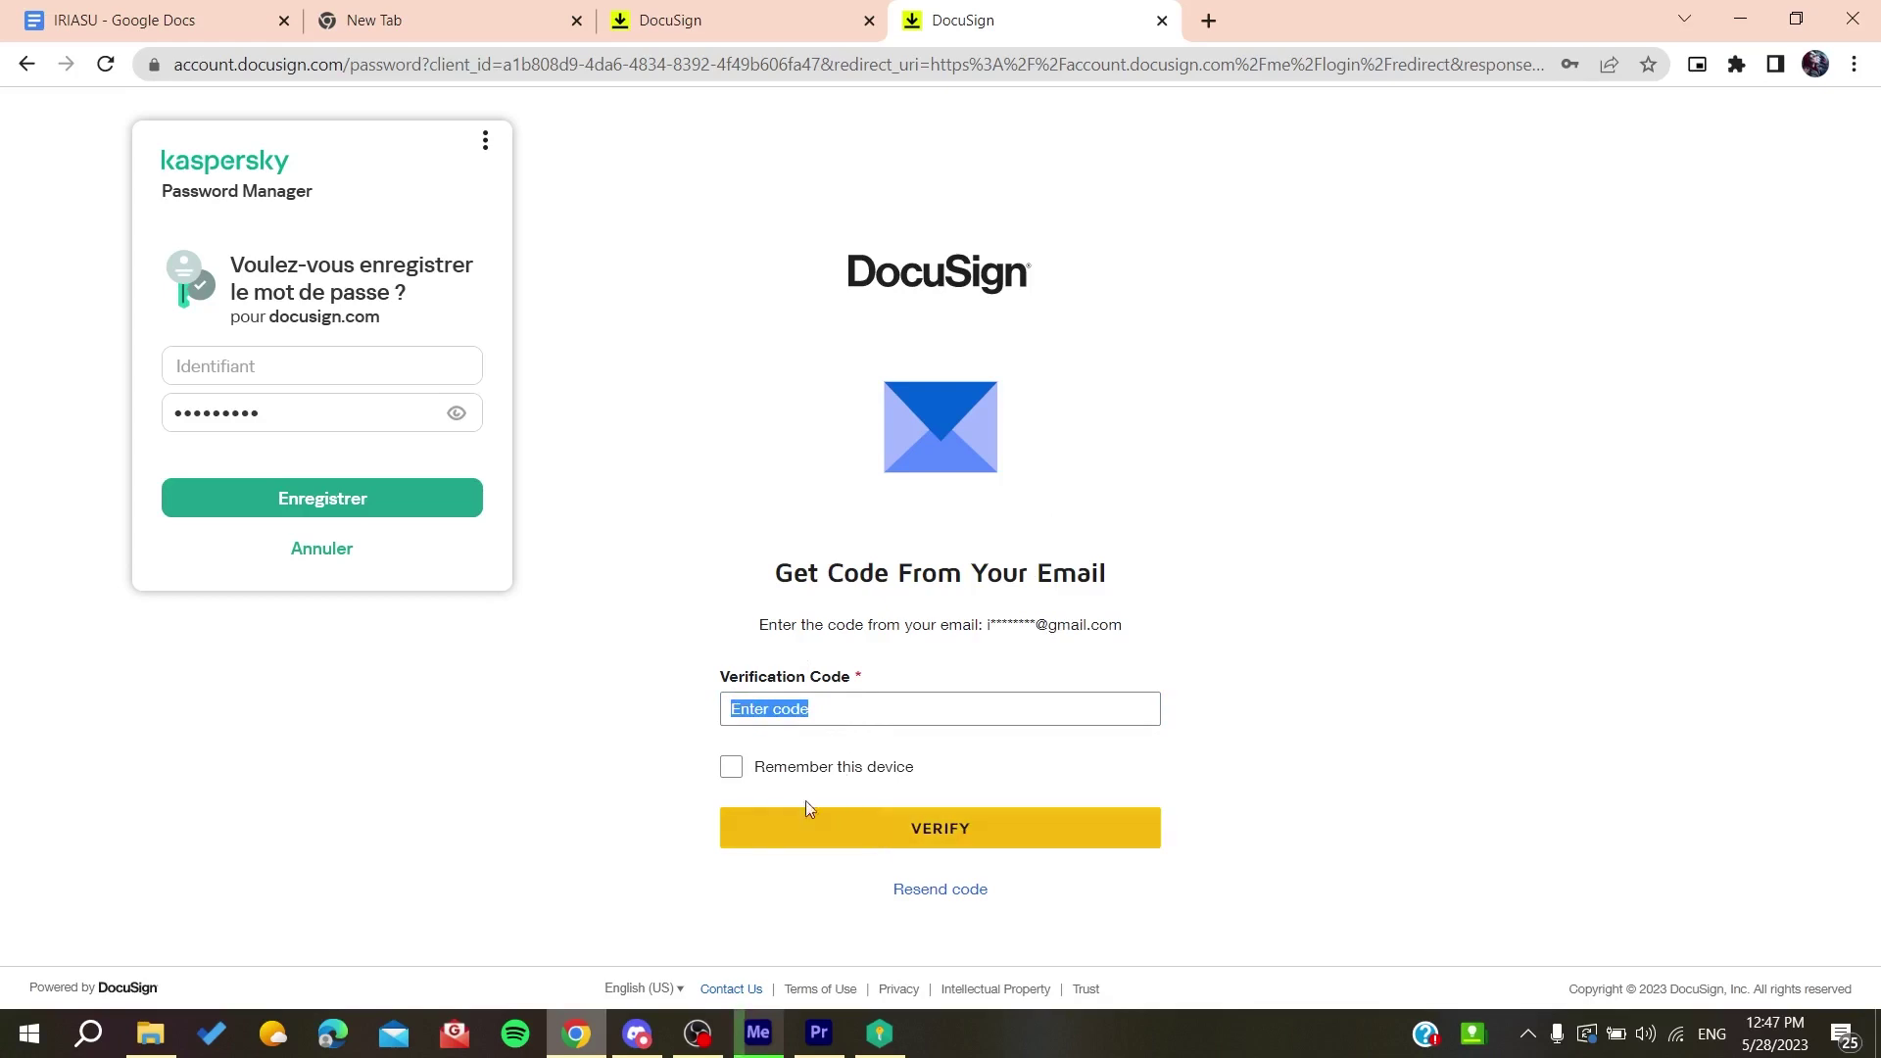
{"action": "left_click", "coordinate": [322, 548]}
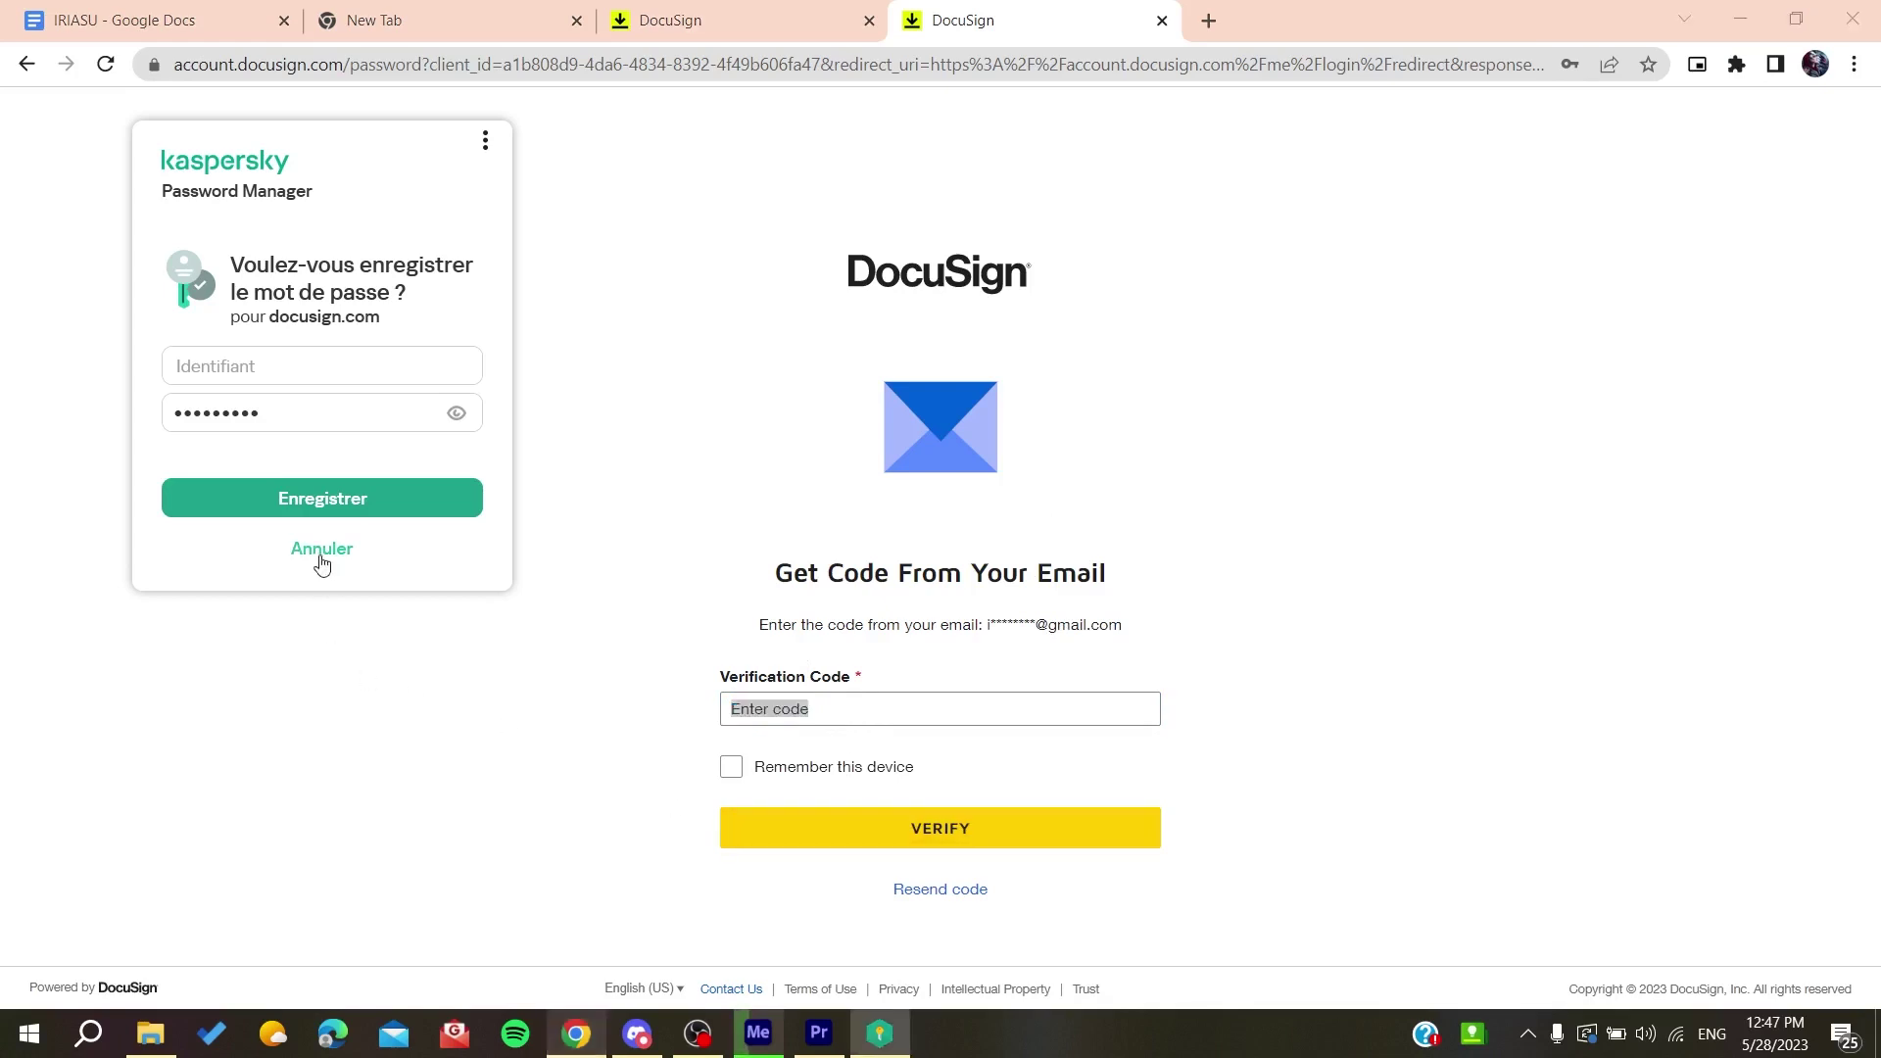